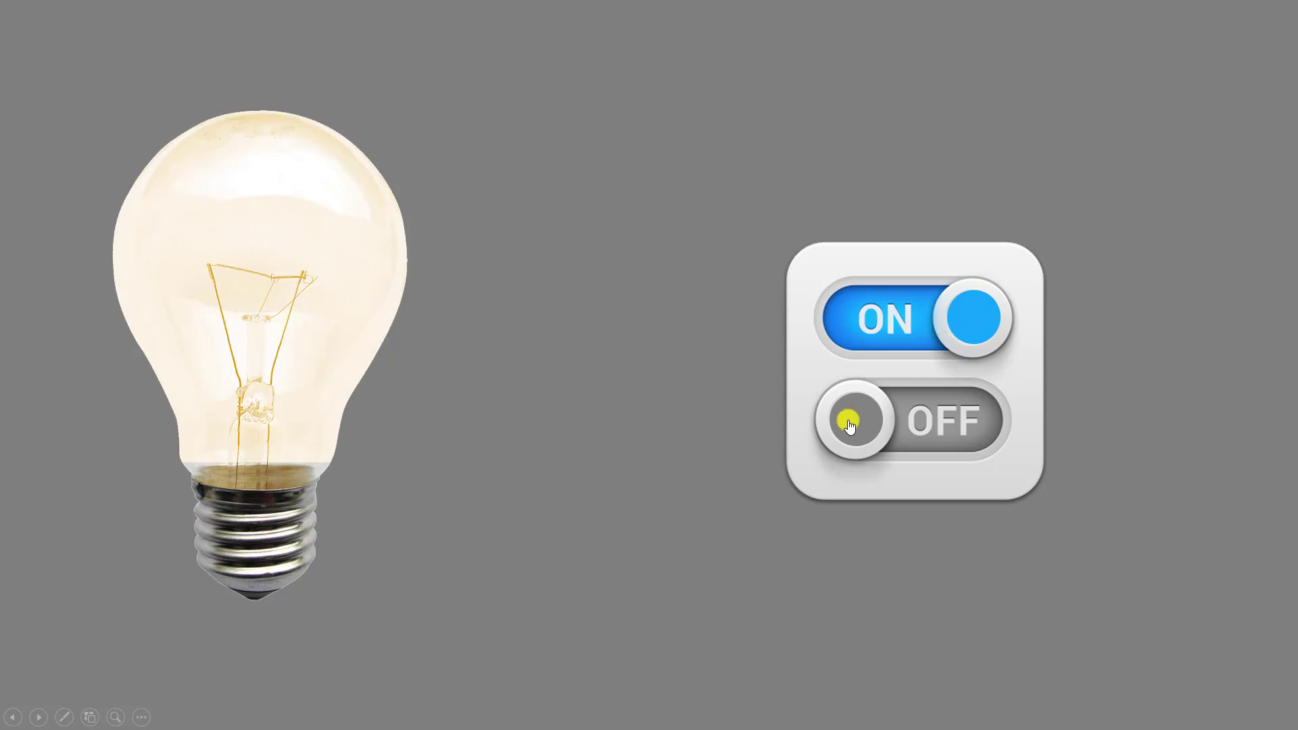
In the finished demo slideshow, toggle the bulb off, on, off, on and off again
{"action": "left_click", "coordinate": [855, 421]}
{"action": "left_click", "coordinate": [973, 313]}
{"action": "left_click", "coordinate": [856, 420]}
{"action": "left_click", "coordinate": [963, 328]}
{"action": "left_click", "coordinate": [855, 419]}
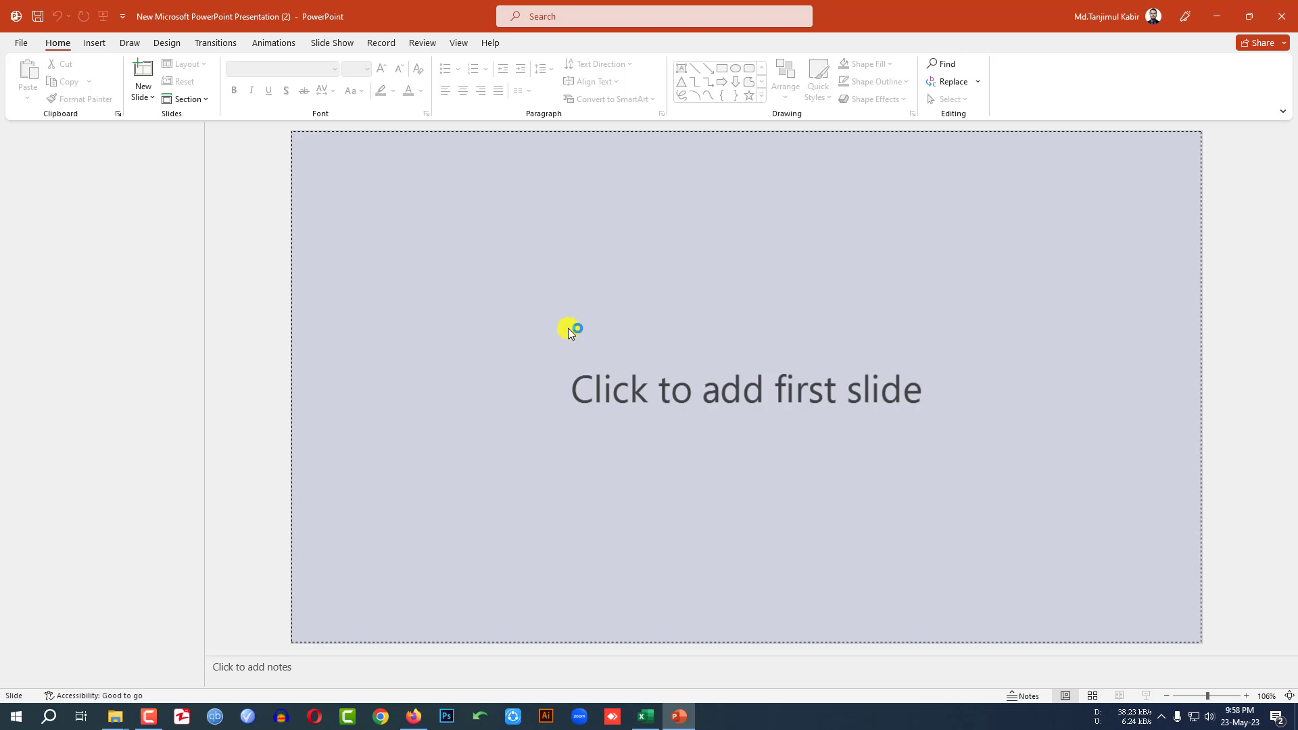
Add a Blank layout slide and give its background a solid grey theme-colour fill
{"action": "left_click", "coordinate": [147, 98]}
{"action": "left_click", "coordinate": [171, 277]}
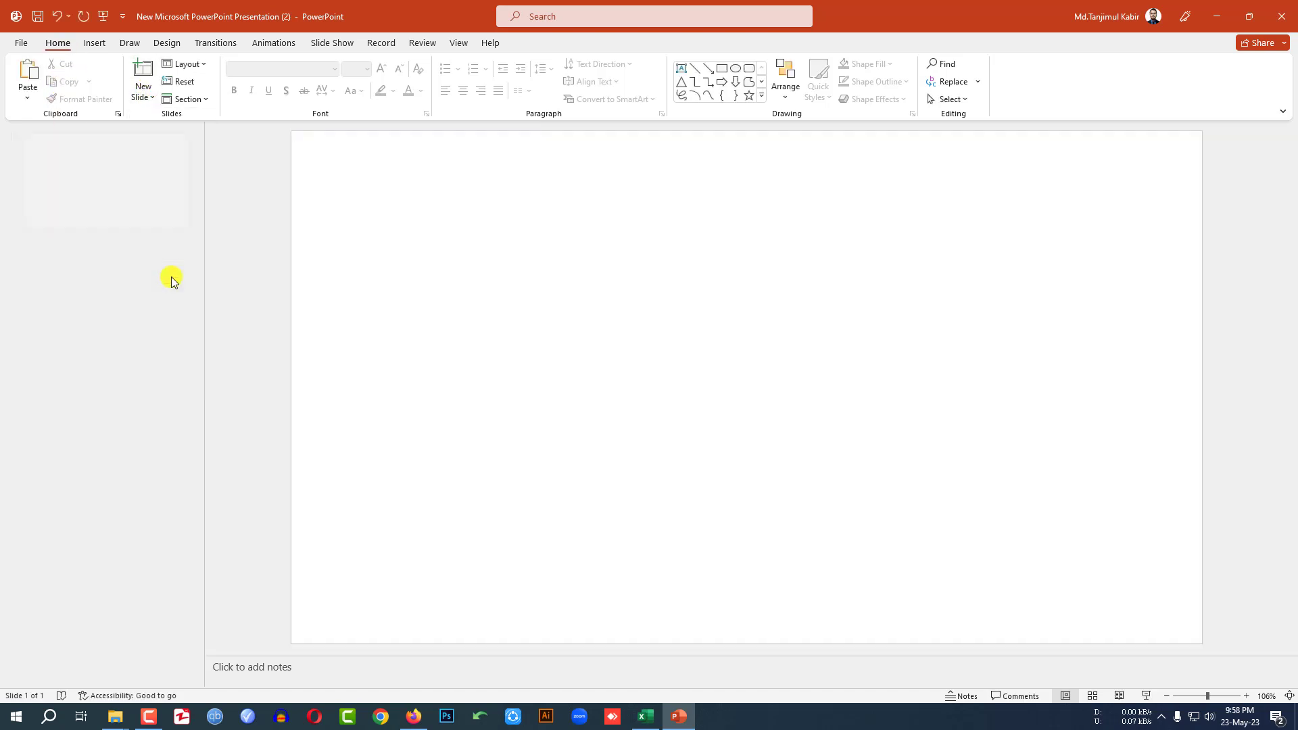
{"action": "left_click", "coordinate": [167, 44]}
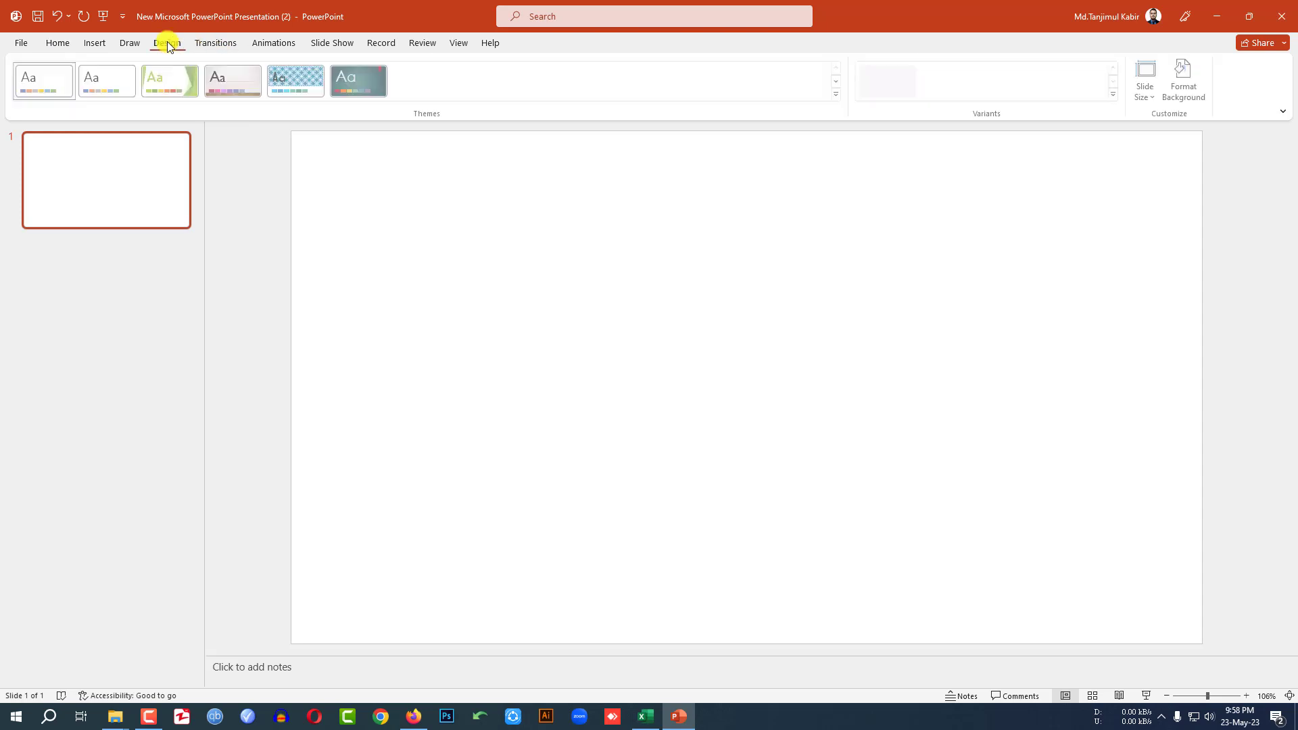
{"action": "left_click", "coordinate": [1184, 85]}
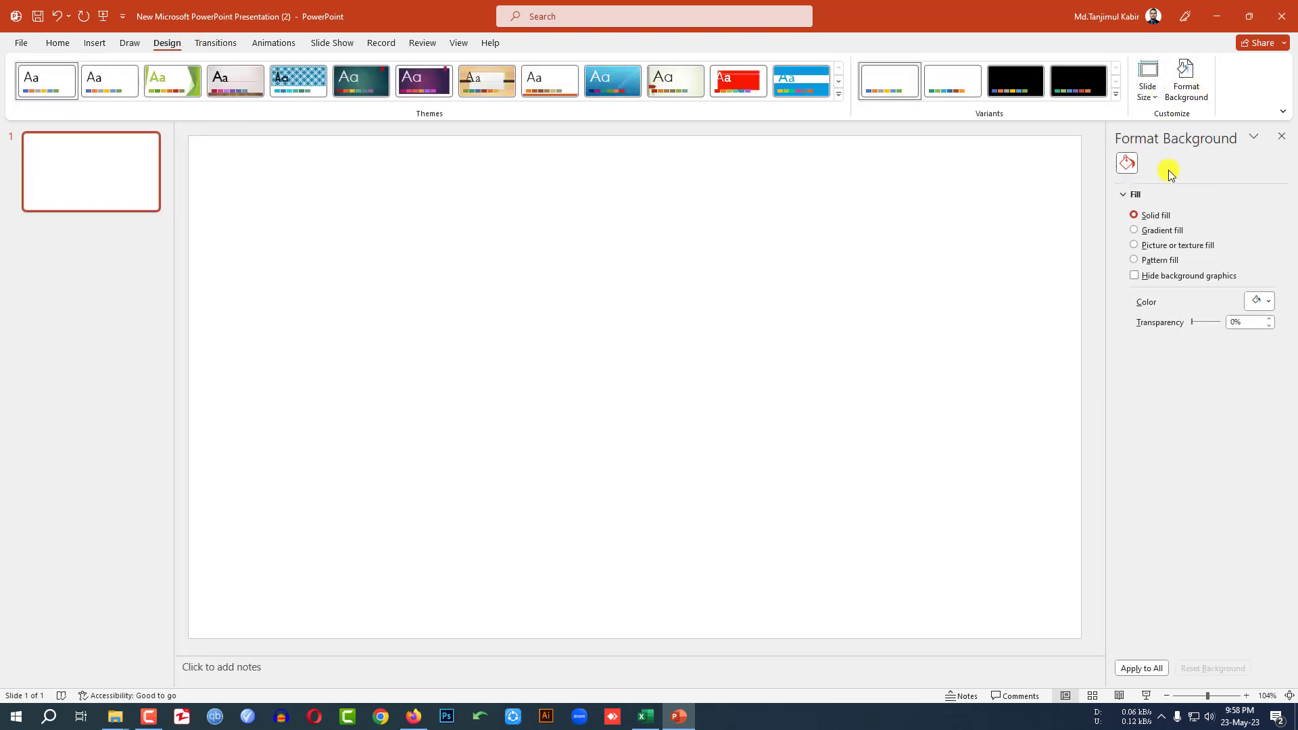
{"action": "left_click", "coordinate": [1266, 302]}
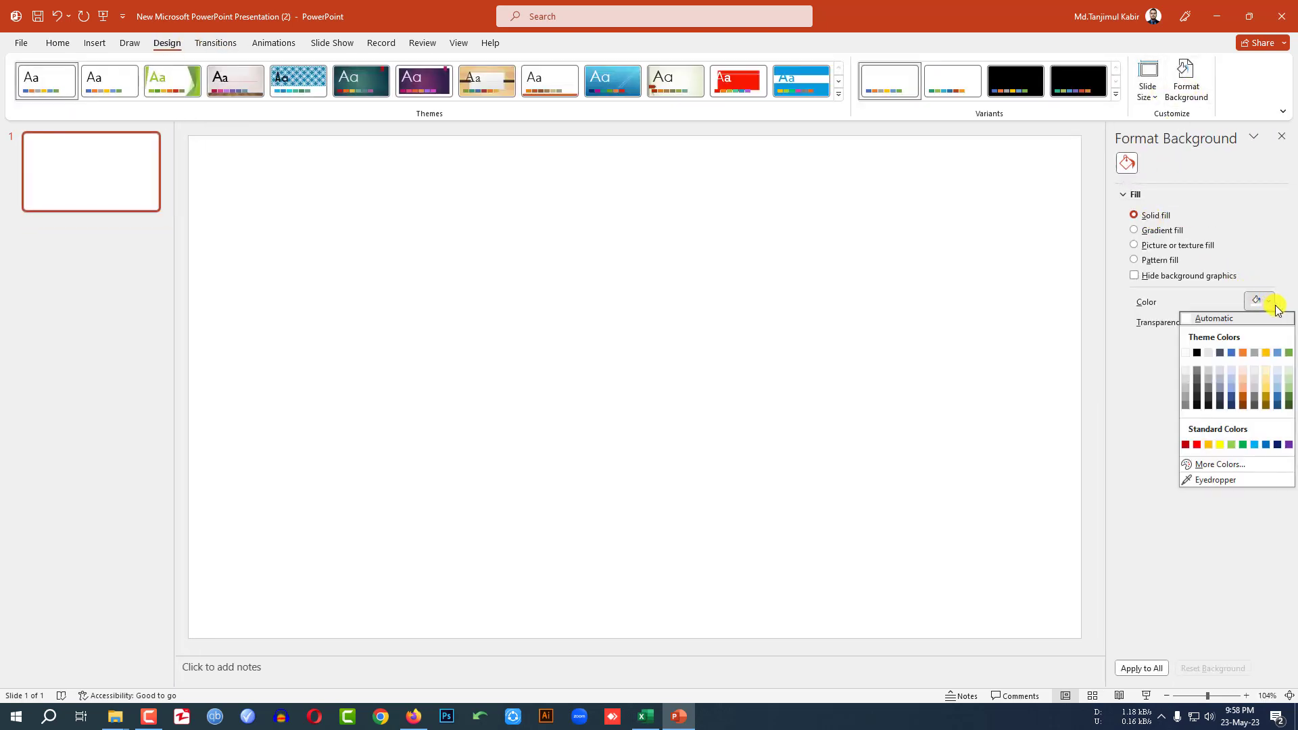
{"action": "left_click", "coordinate": [1197, 371]}
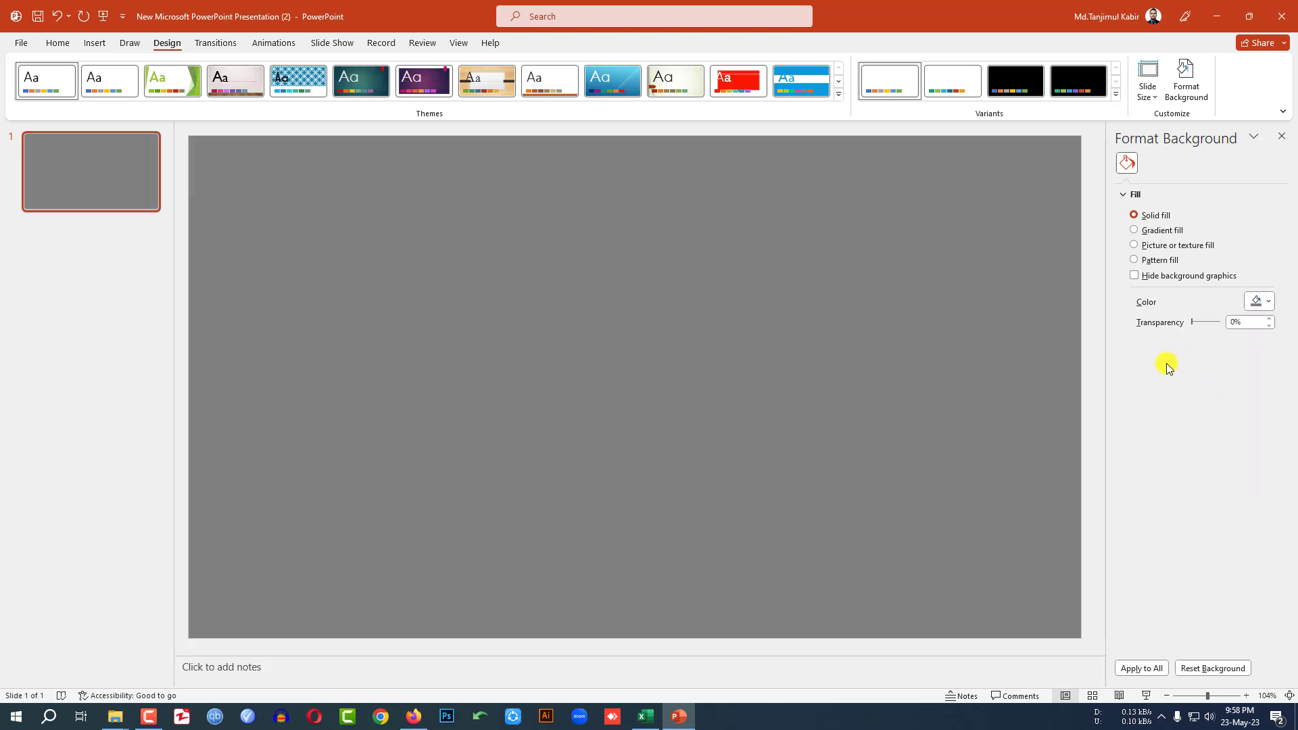
Insert a clear light bulb photo from an online picture search for 'bulb'
{"action": "left_click", "coordinate": [98, 44]}
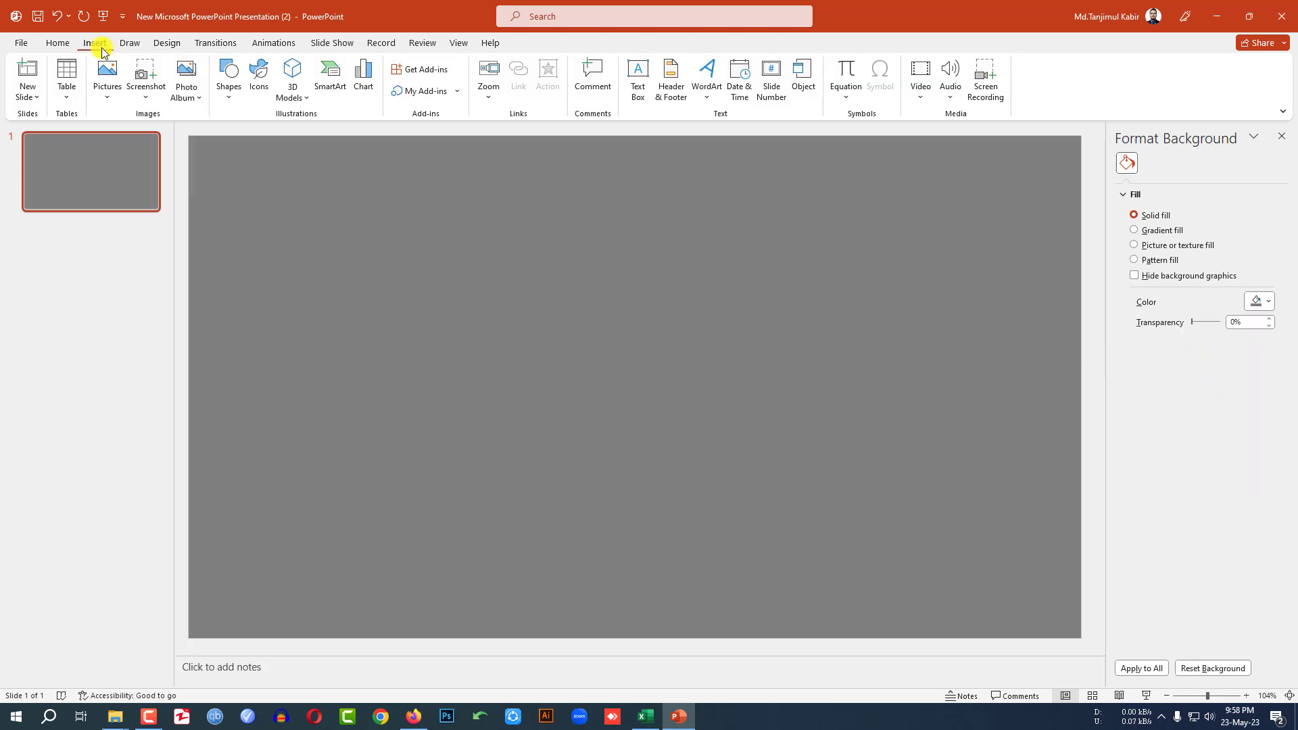
{"action": "left_click", "coordinate": [108, 98]}
{"action": "left_click", "coordinate": [128, 175]}
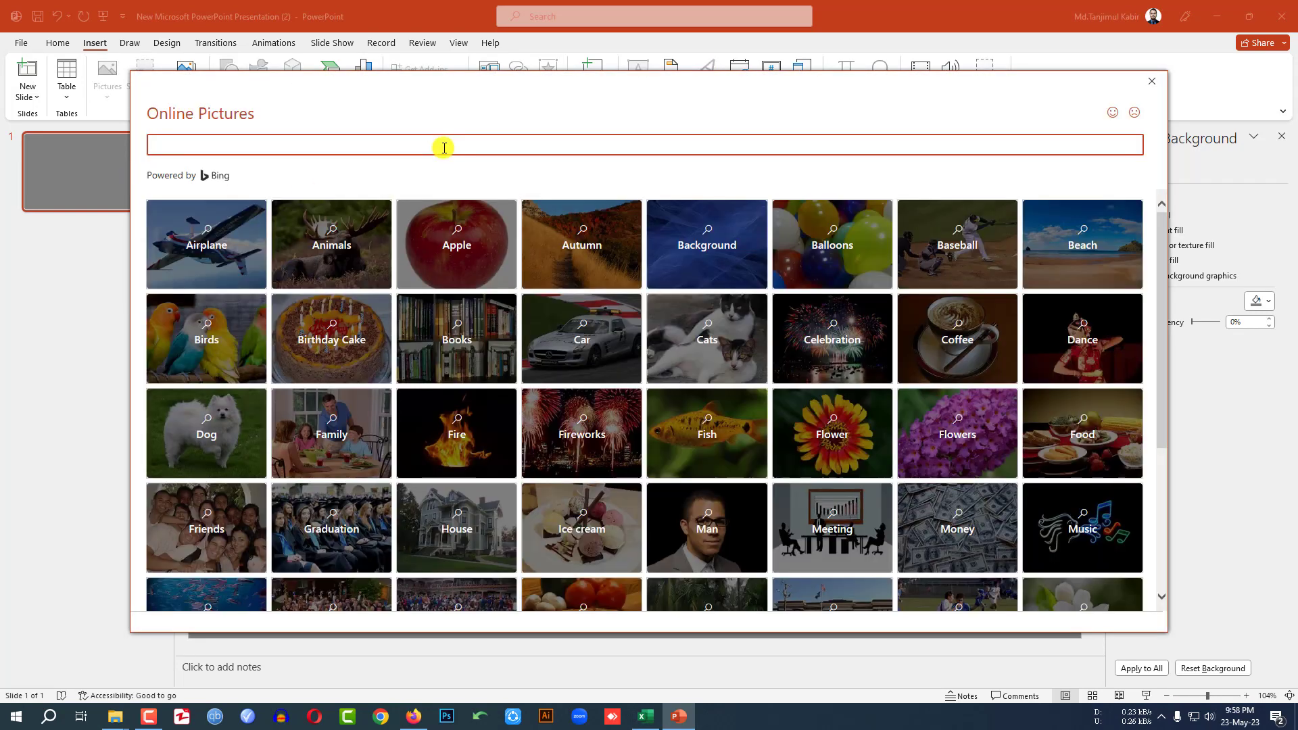
{"action": "type", "text": "bulb"}
{"action": "key", "text": "Return"}
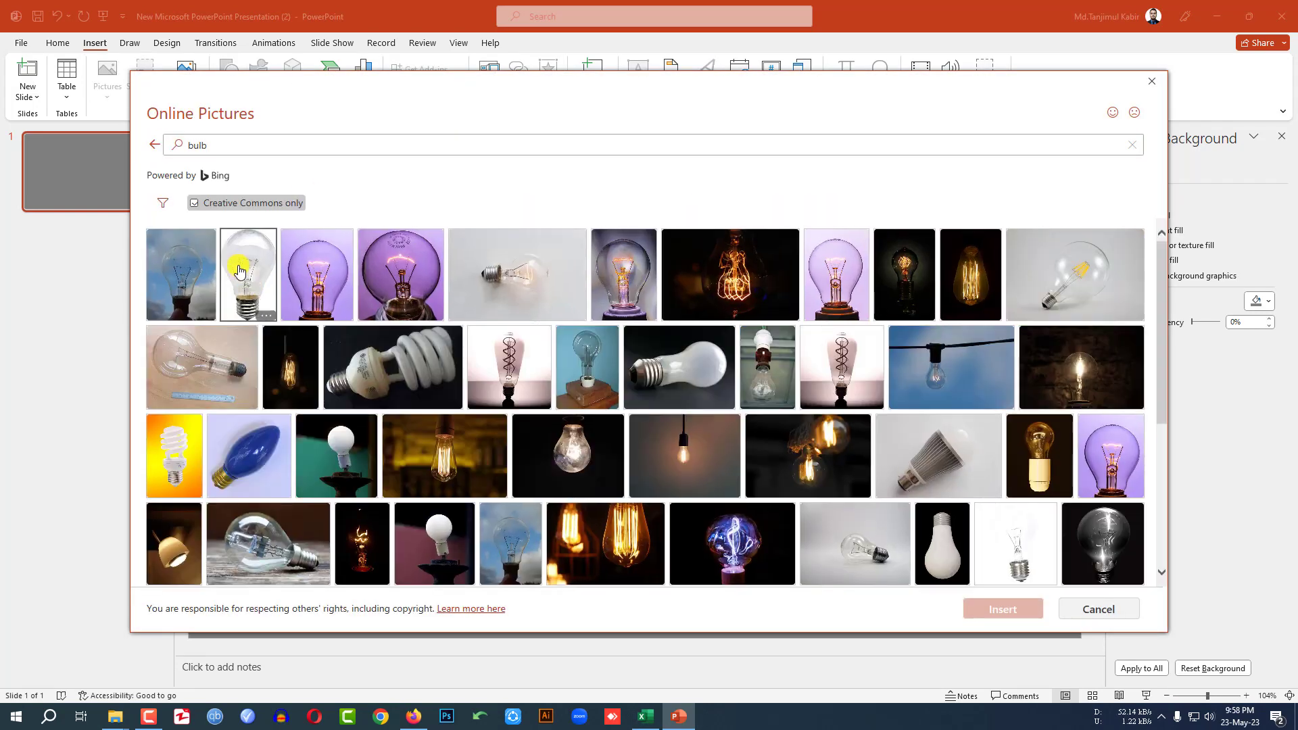
{"action": "left_click", "coordinate": [238, 270]}
{"action": "left_click", "coordinate": [1019, 611]}
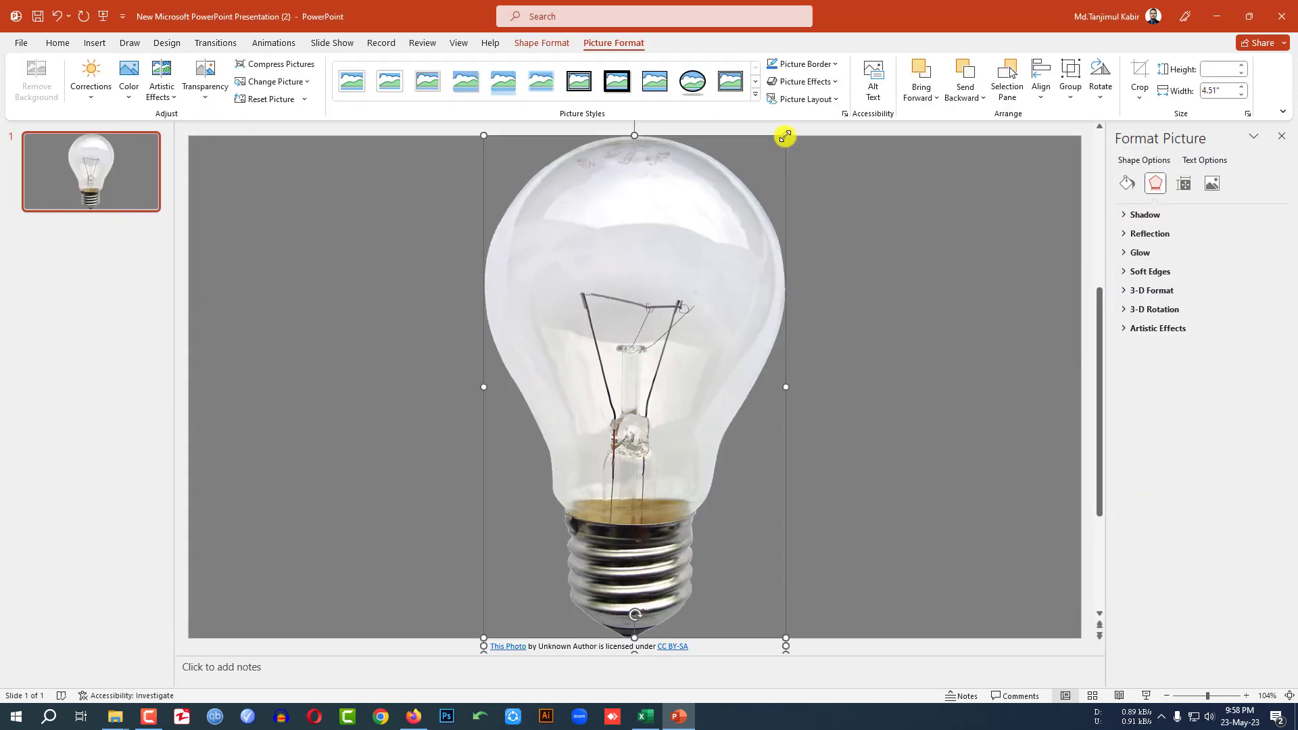
Shrink the bulb, move it to the left side, and delete its attribution caption
{"action": "left_click_drag", "start_coordinate": [784, 136], "coordinate": [701, 228]}
{"action": "left_click_drag", "start_coordinate": [631, 339], "coordinate": [405, 300]}
{"action": "left_click", "coordinate": [542, 325]}
{"action": "left_click", "coordinate": [388, 594]}
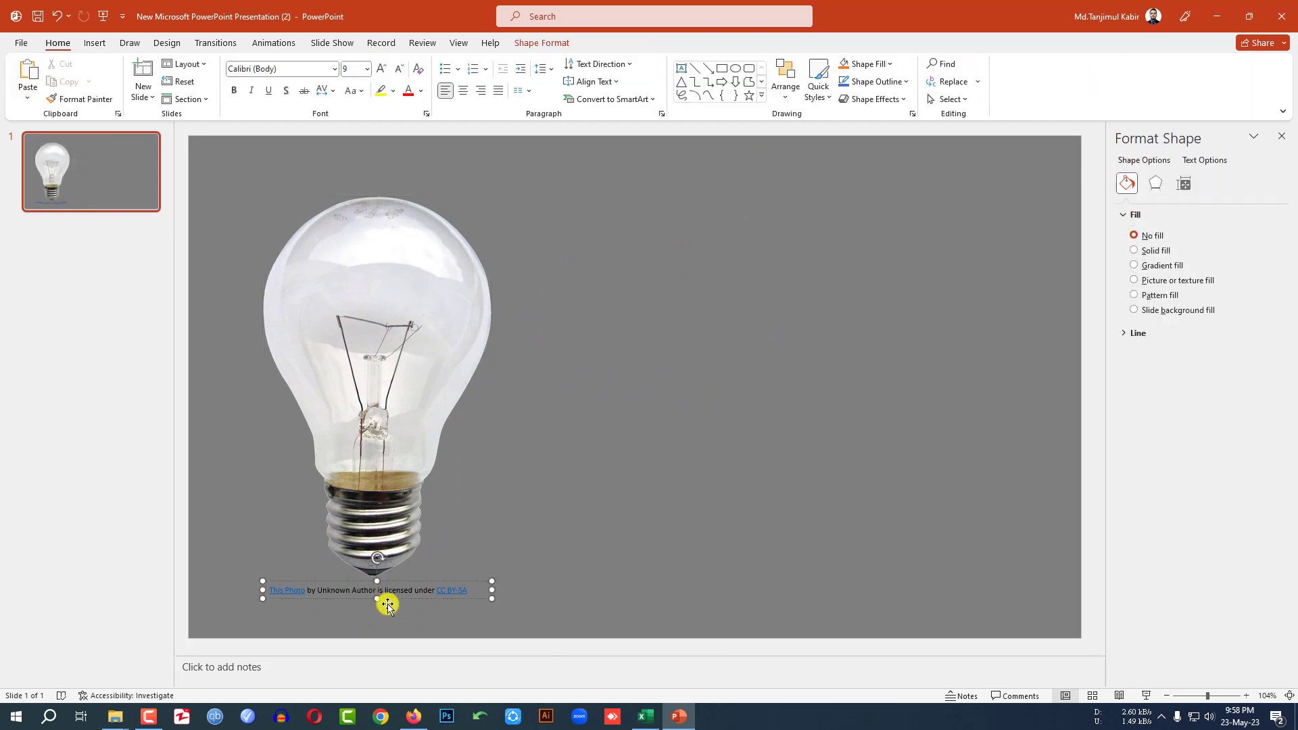
{"action": "key", "text": "Delete"}
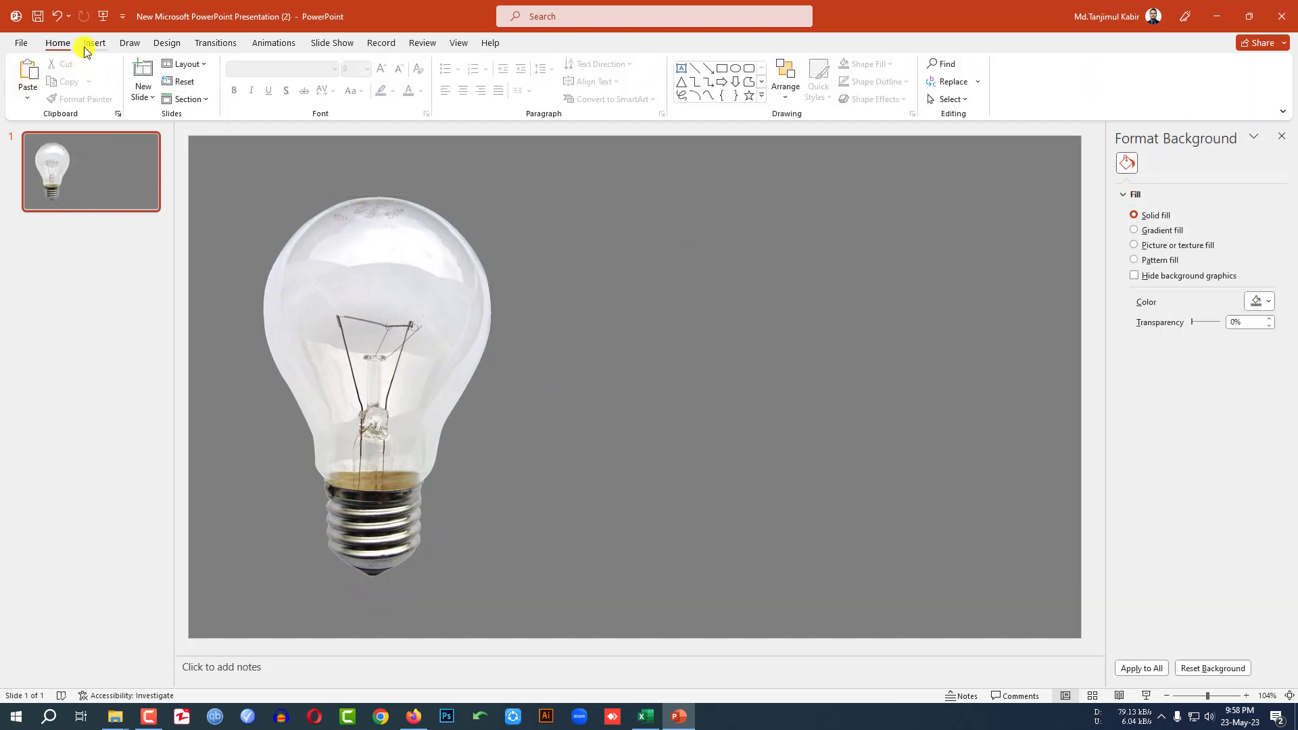
Insert an ON/OFF toggle switch picture from an online search for 'switch on off'
{"action": "left_click", "coordinate": [95, 42]}
{"action": "left_click", "coordinate": [111, 101]}
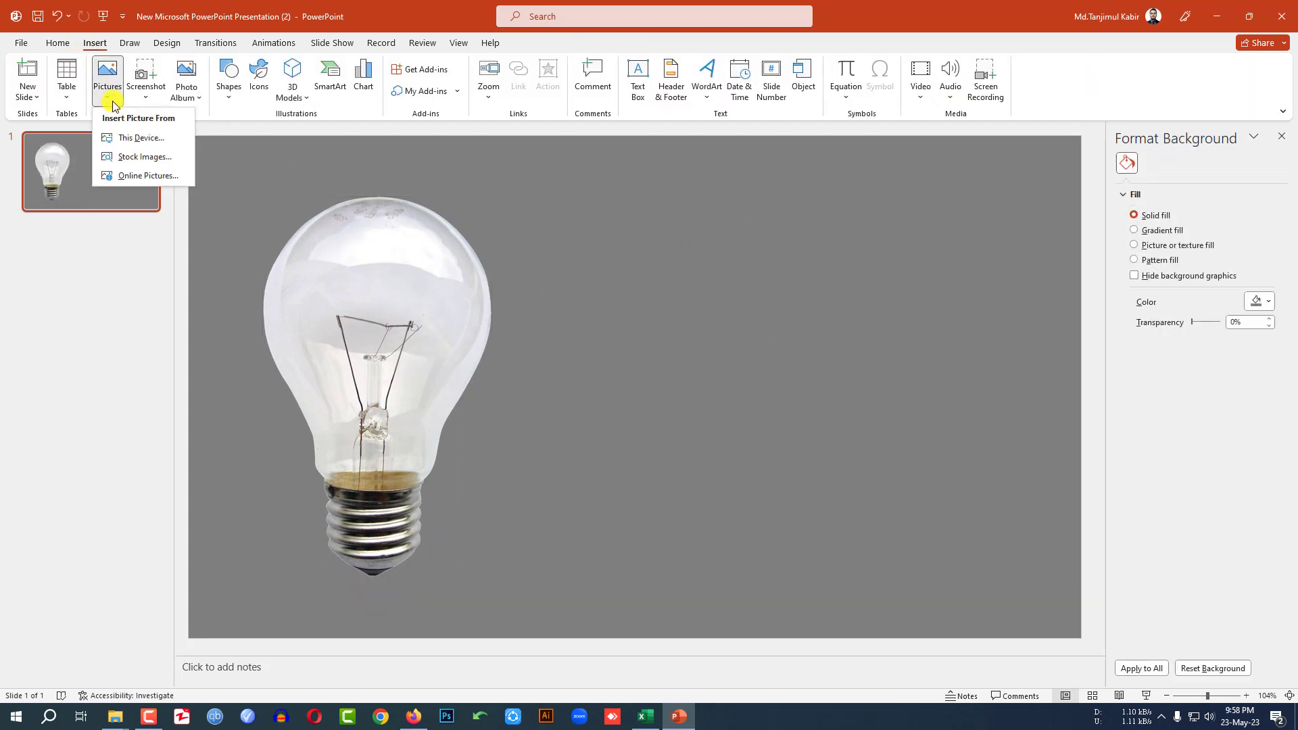
{"action": "left_click", "coordinate": [136, 174]}
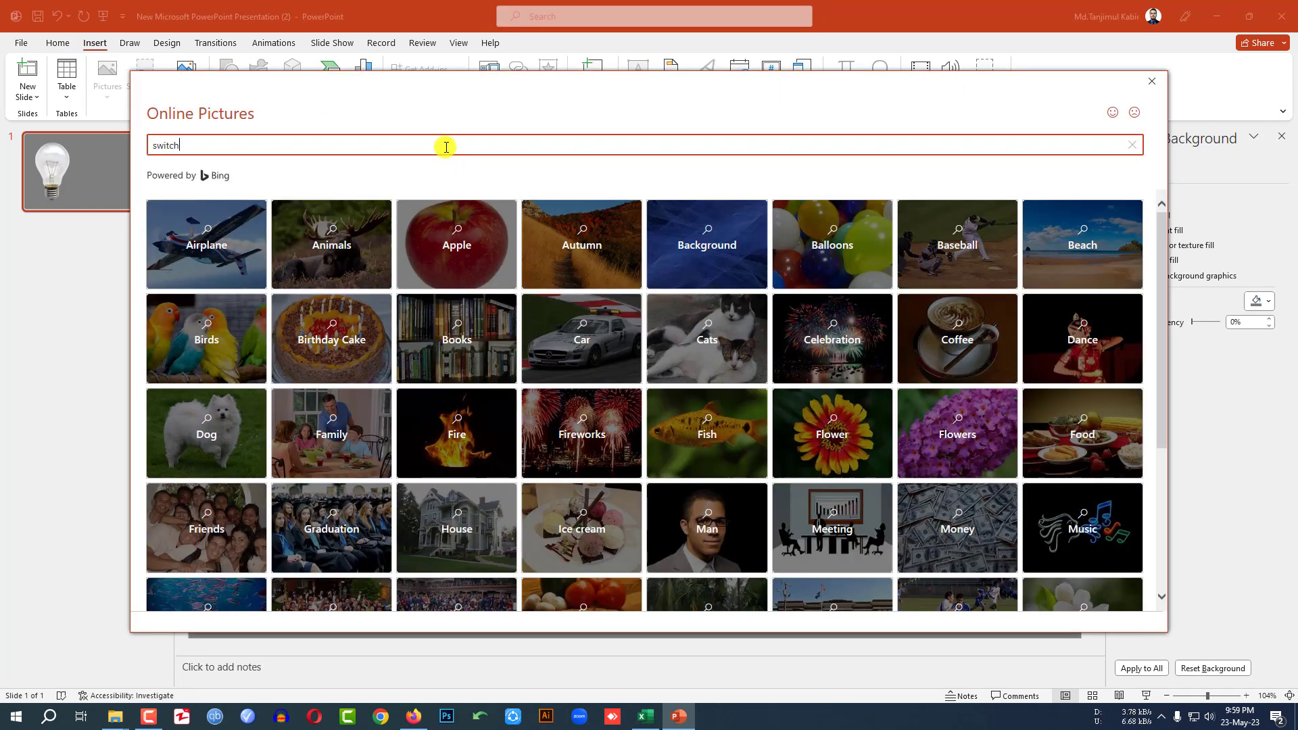
{"action": "key", "text": "Return"}
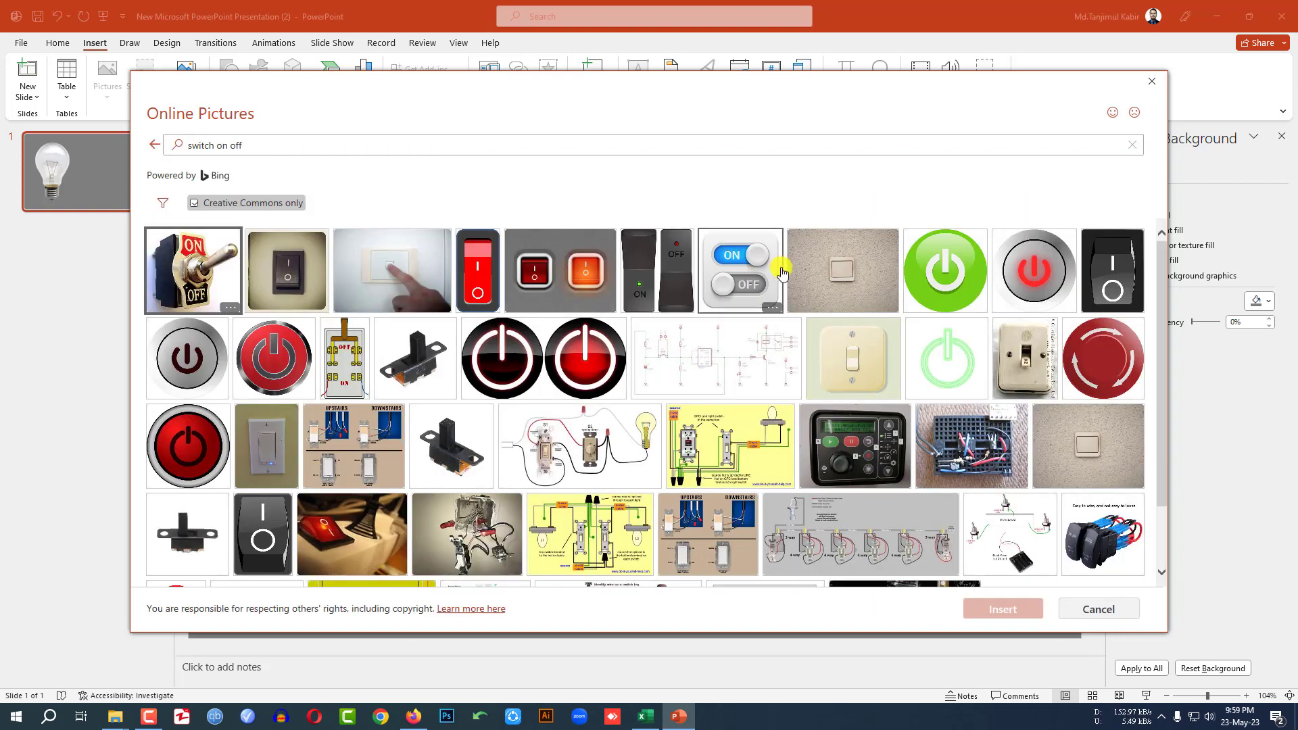
{"action": "left_click", "coordinate": [740, 270]}
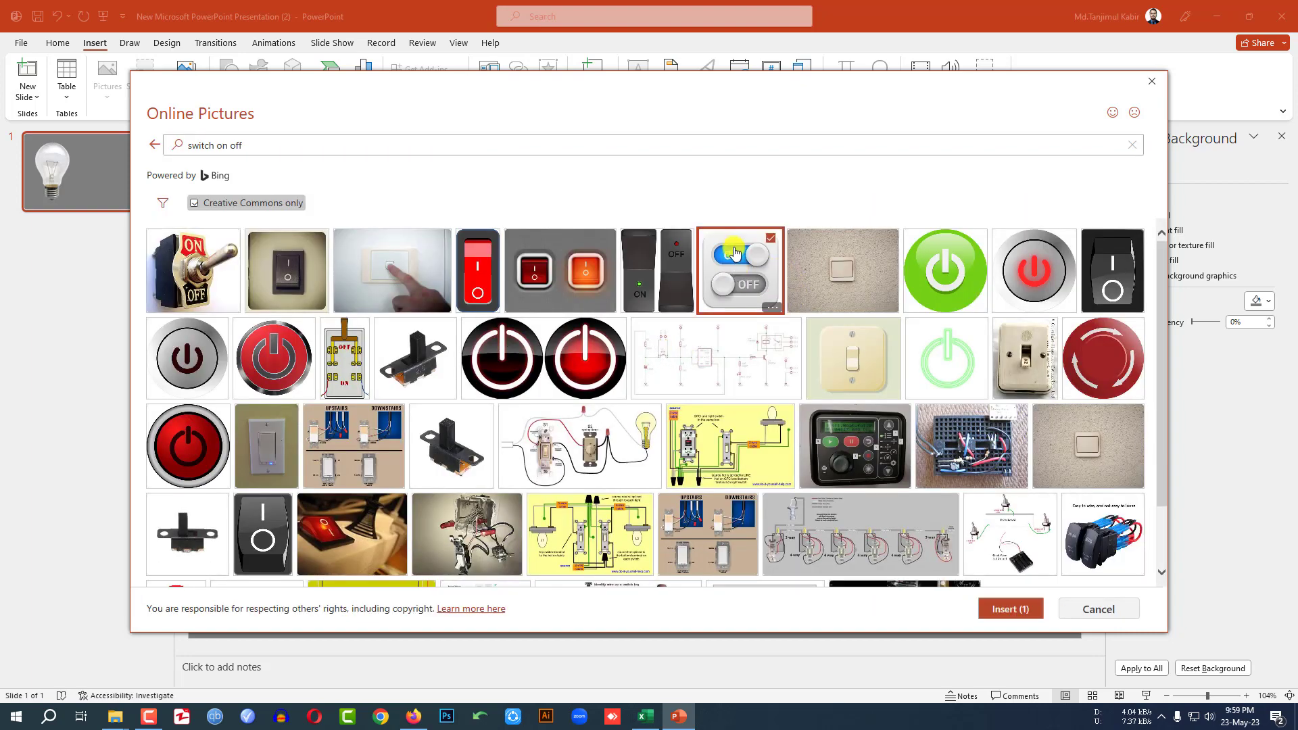
{"action": "left_click", "coordinate": [1022, 613]}
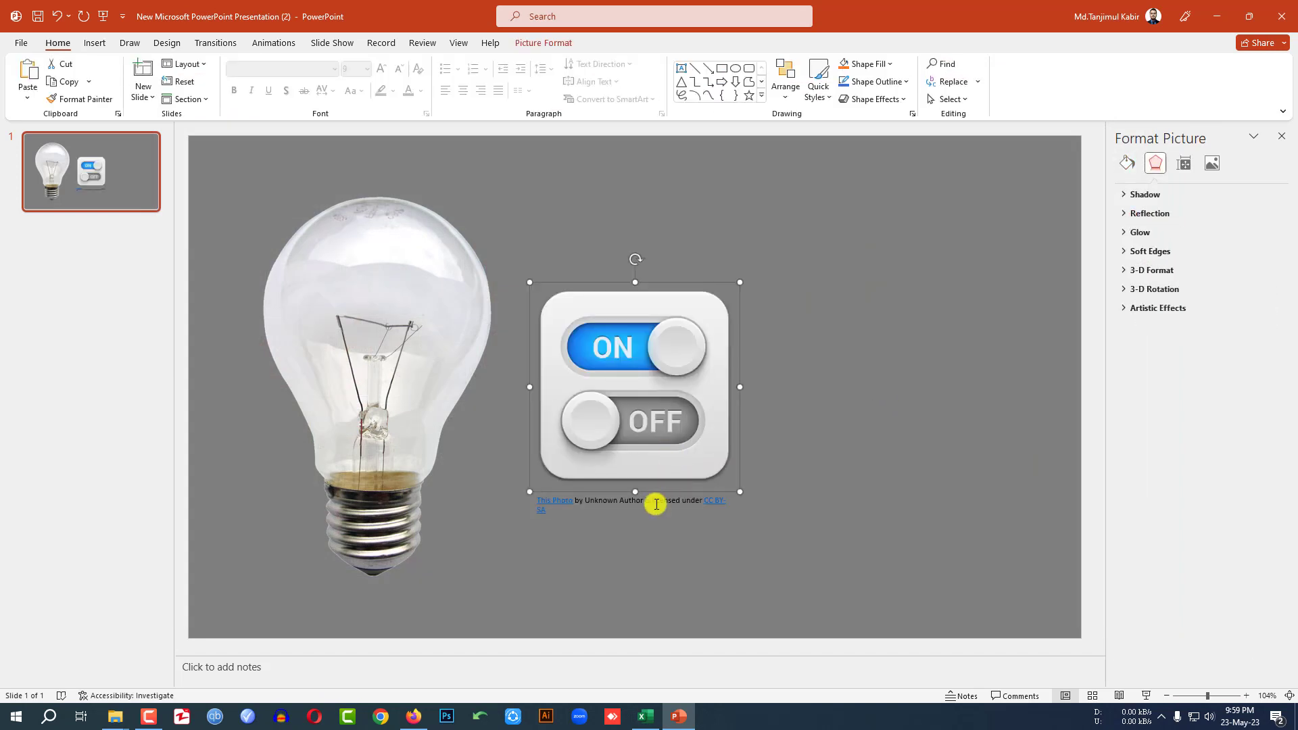
Delete the switch's attribution caption and move the switch to the right side
{"action": "left_click", "coordinate": [657, 507]}
{"action": "key", "text": "Delete"}
{"action": "left_click", "coordinate": [722, 402]}
{"action": "left_click_drag", "start_coordinate": [722, 402], "coordinate": [932, 402]}
{"action": "left_click", "coordinate": [355, 339]}
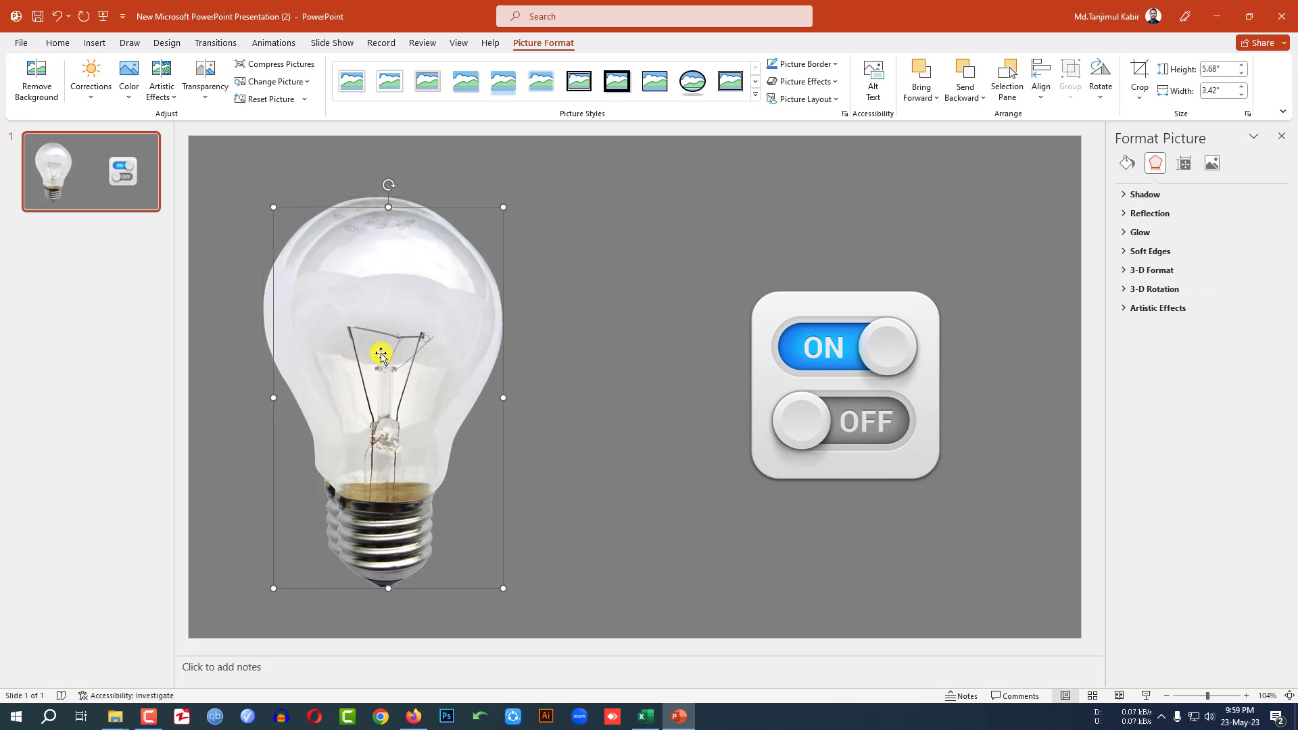
Ctrl-drag a duplicate of the bulb and crop off its screw base at the neck
{"action": "left_click_drag", "start_coordinate": [379, 350], "coordinate": [573, 359]}
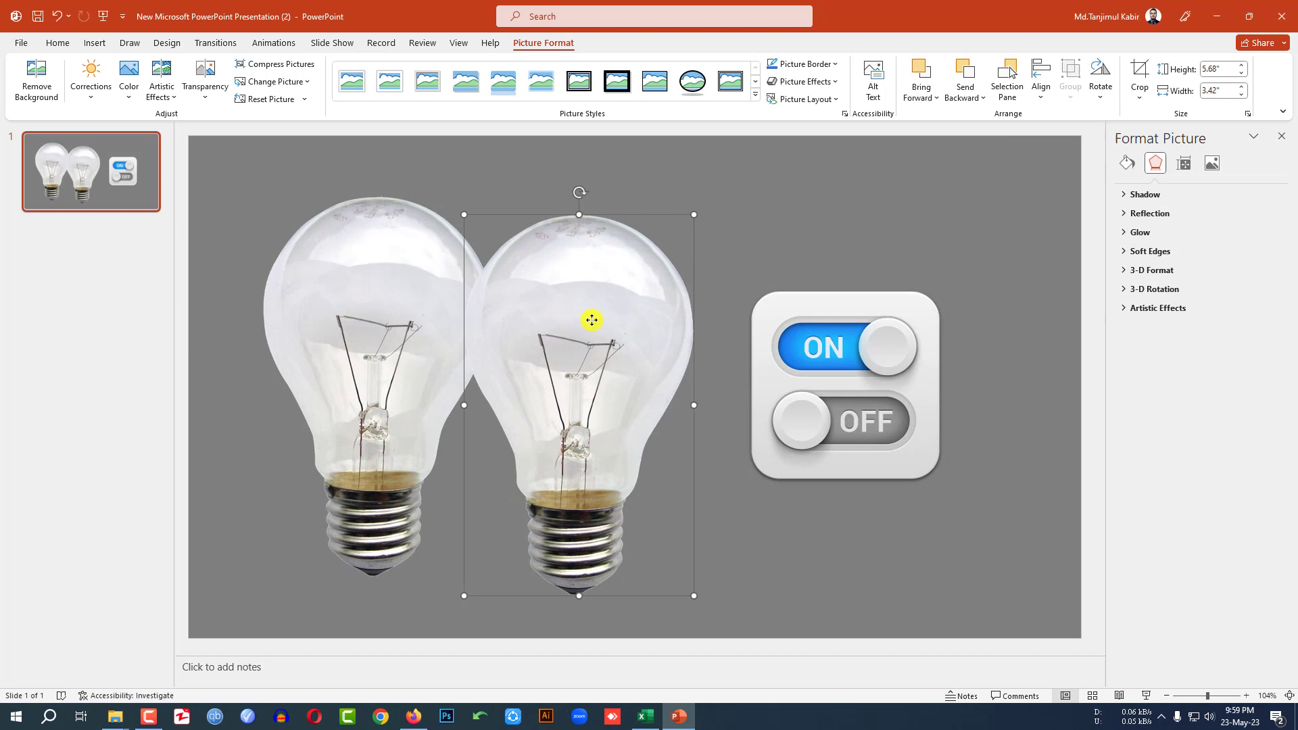
{"action": "left_click", "coordinate": [1139, 102]}
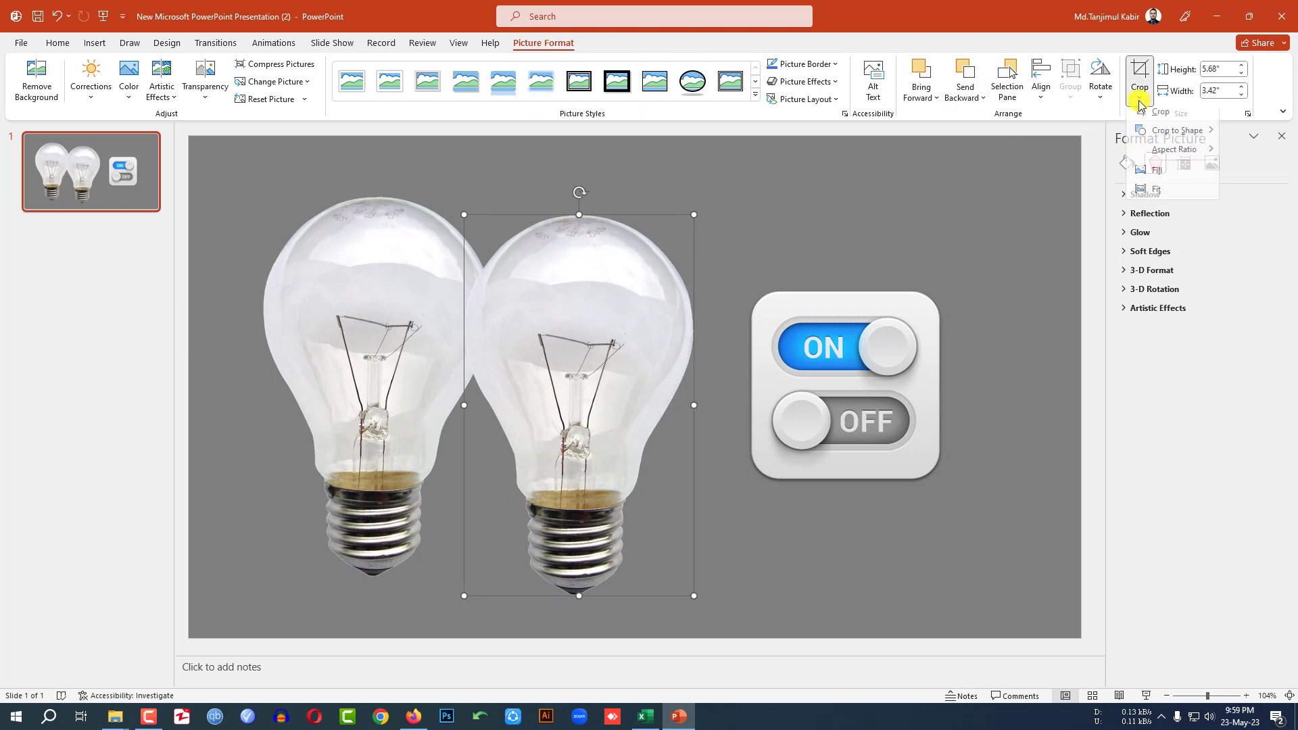
{"action": "left_click", "coordinate": [1159, 112]}
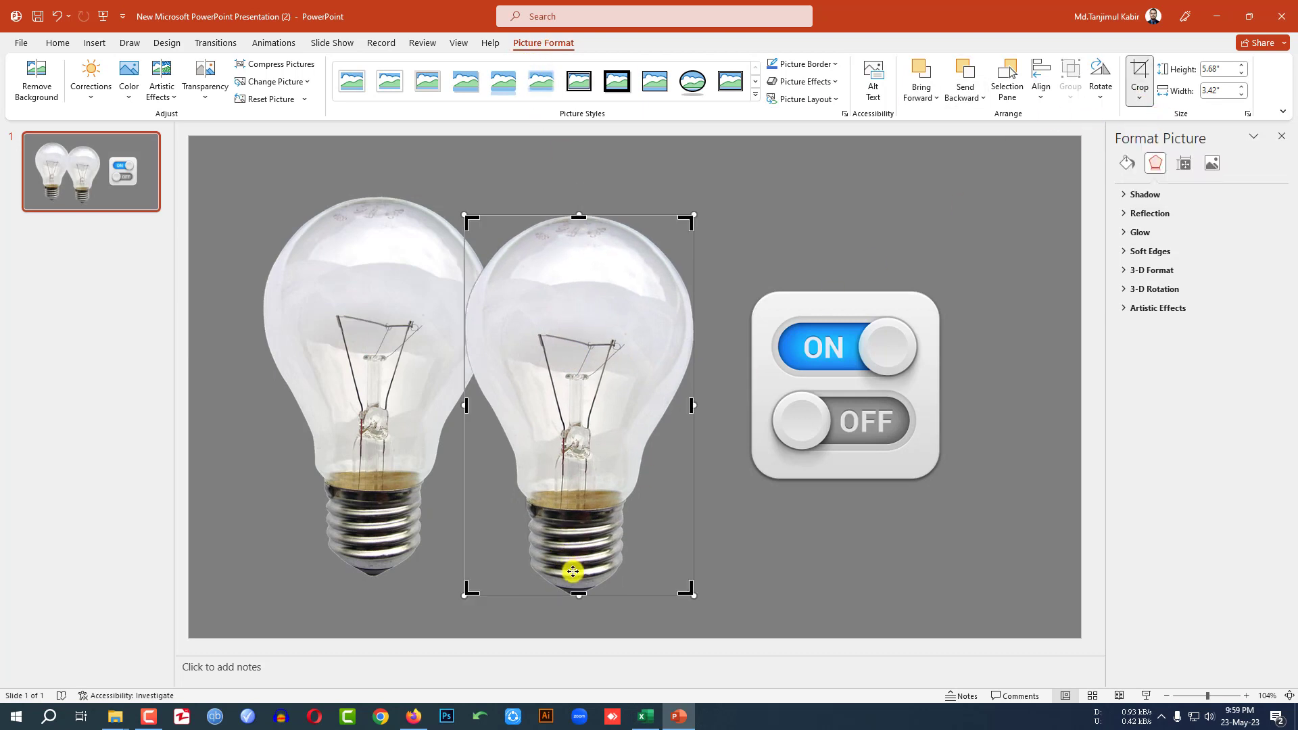
{"action": "left_click_drag", "start_coordinate": [577, 591], "coordinate": [580, 488]}
{"action": "left_click", "coordinate": [588, 520]}
{"action": "left_click", "coordinate": [608, 371]}
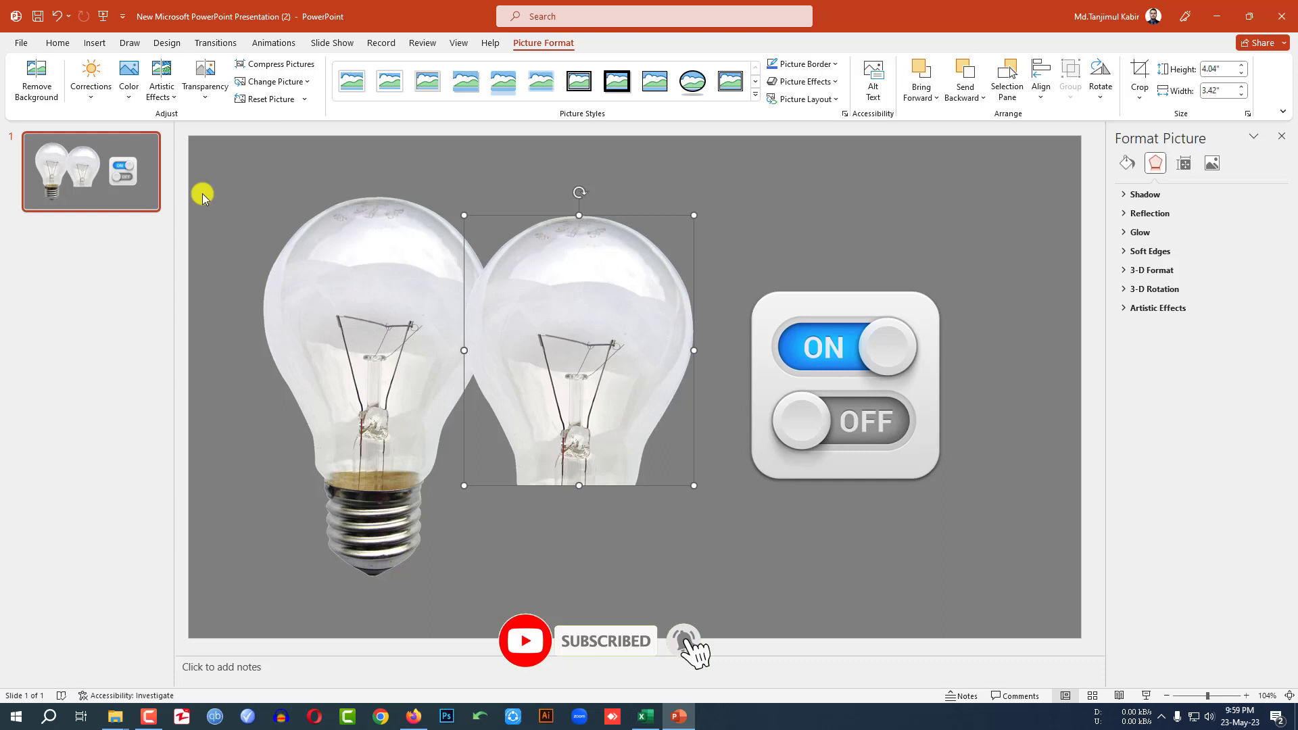
Recolor the cropped bulb copy light yellow and lower its contrast by 20%
{"action": "left_click", "coordinate": [125, 101]}
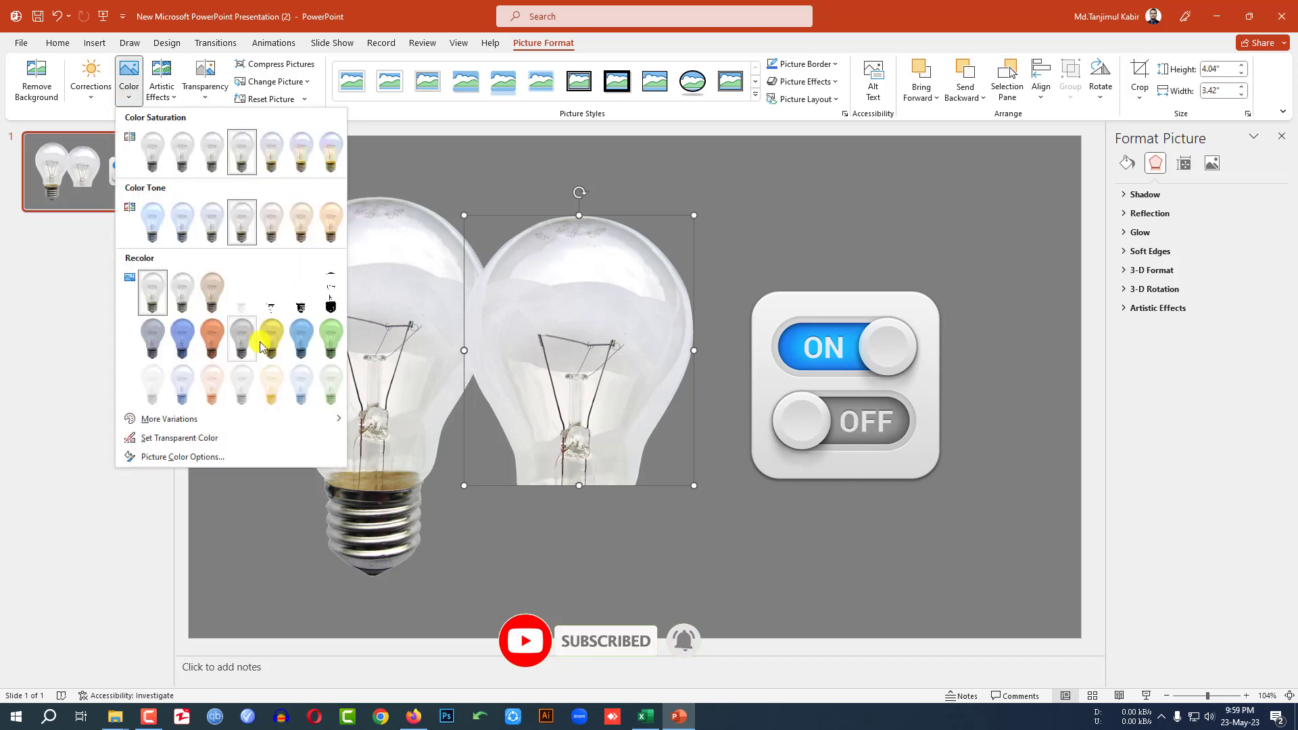
{"action": "left_click", "coordinate": [270, 383]}
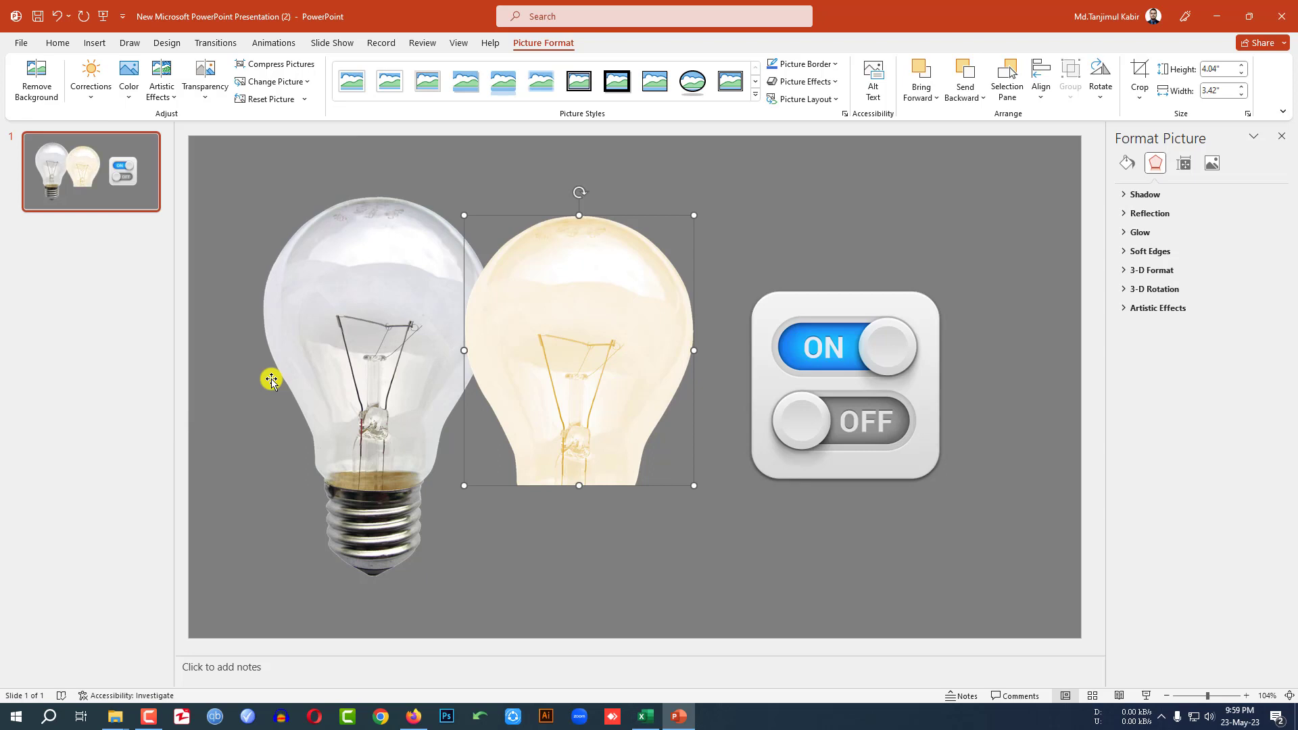
{"action": "left_click", "coordinate": [93, 100]}
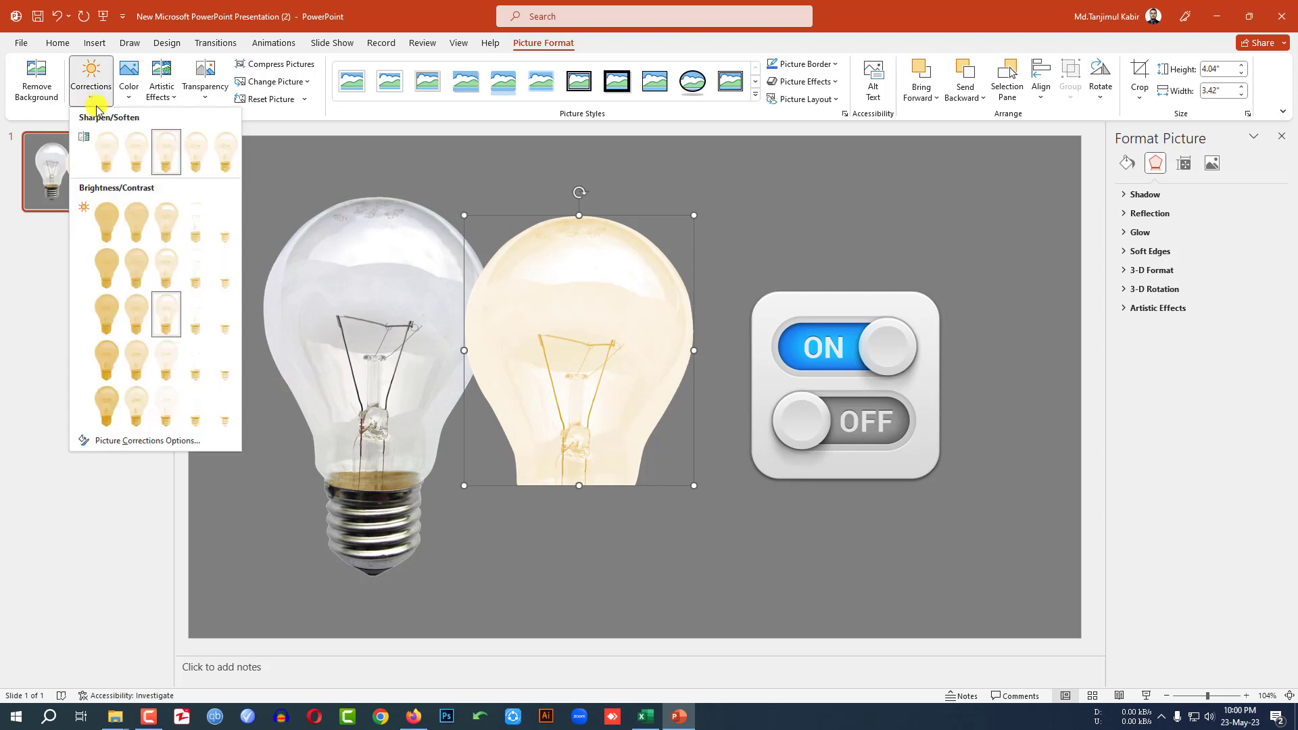
{"action": "left_click", "coordinate": [174, 274]}
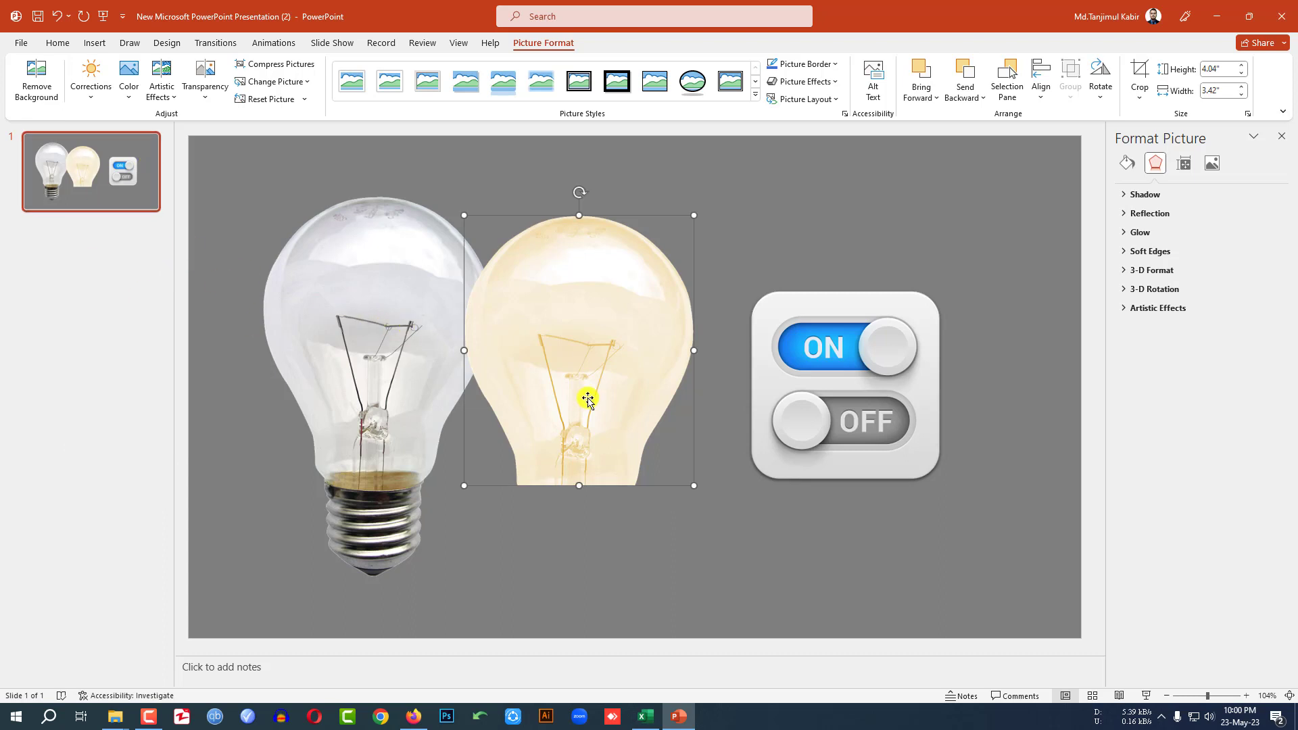
Drag the yellow copy exactly over the original bulb's glass
{"action": "left_click", "coordinate": [809, 529]}
{"action": "left_click_drag", "start_coordinate": [589, 356], "coordinate": [398, 346]}
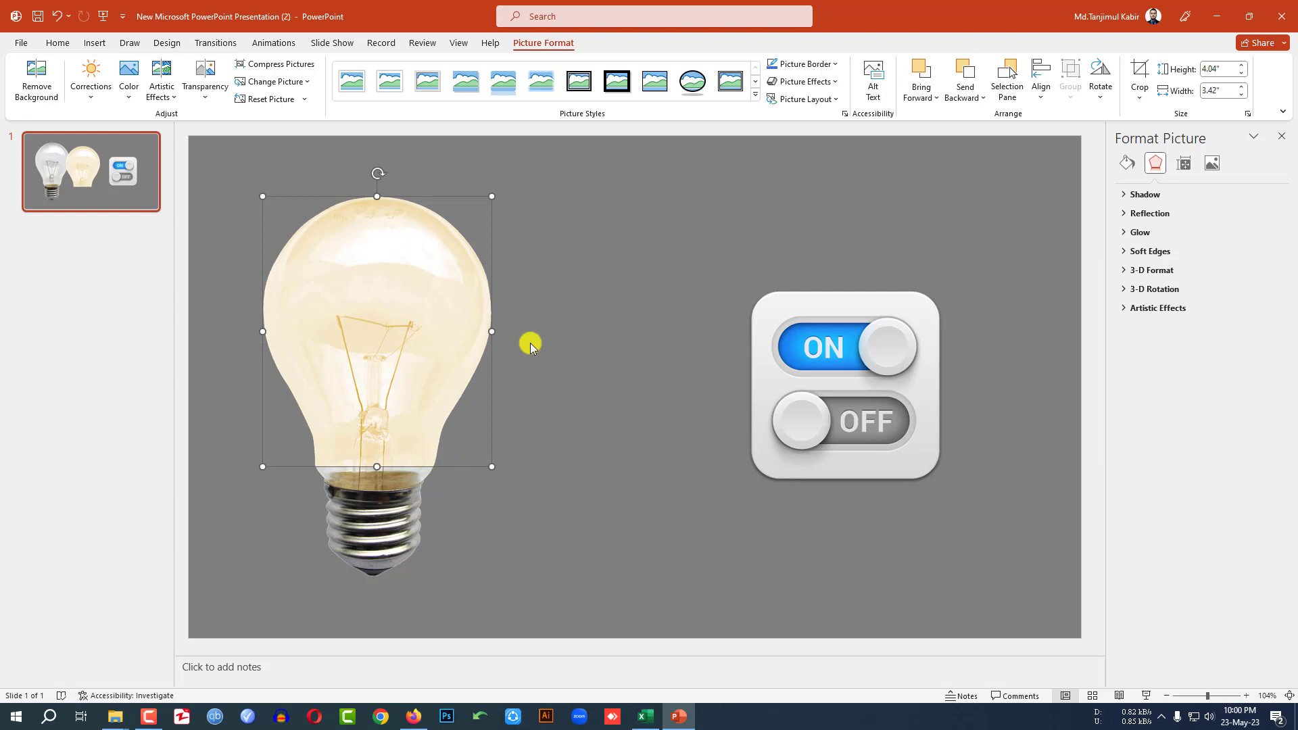
{"action": "left_click", "coordinate": [585, 345]}
{"action": "left_click", "coordinate": [102, 44]}
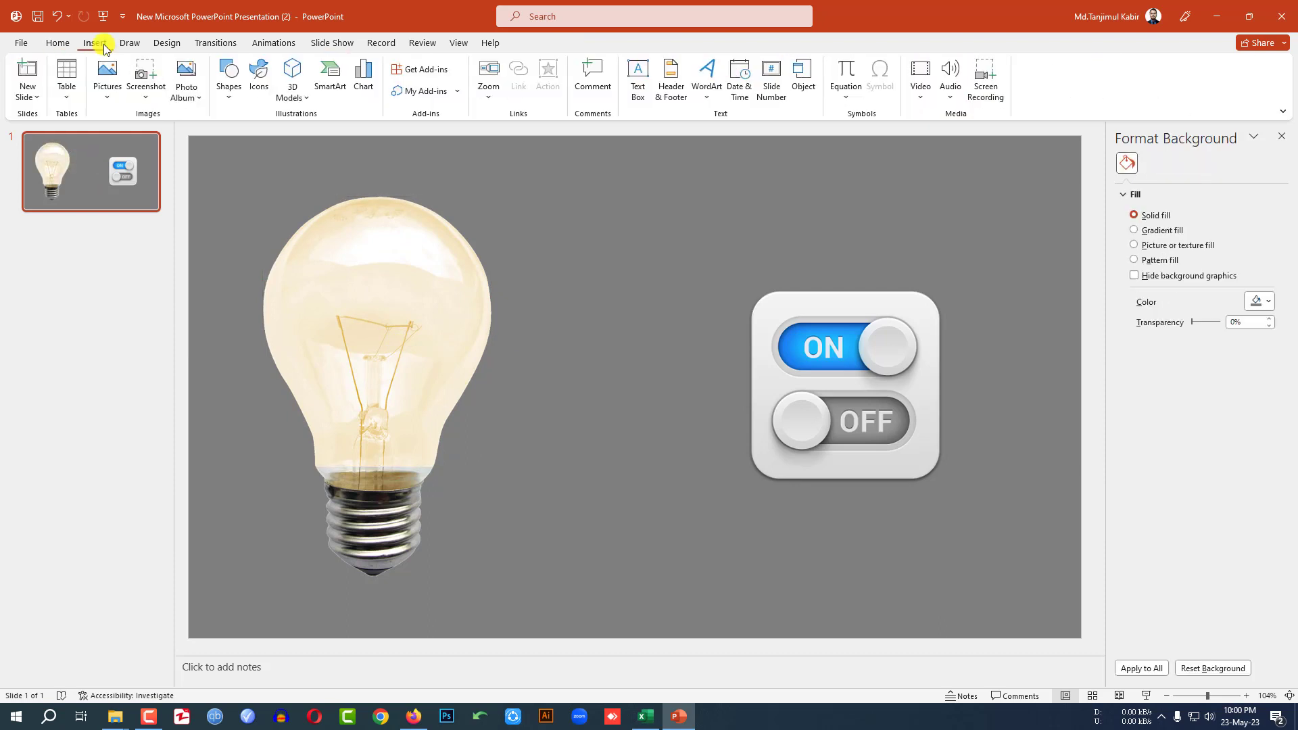
Draw an outline-free oval over the ON knob, eyedropper-filled with the switch's blue
{"action": "left_click", "coordinate": [228, 87]}
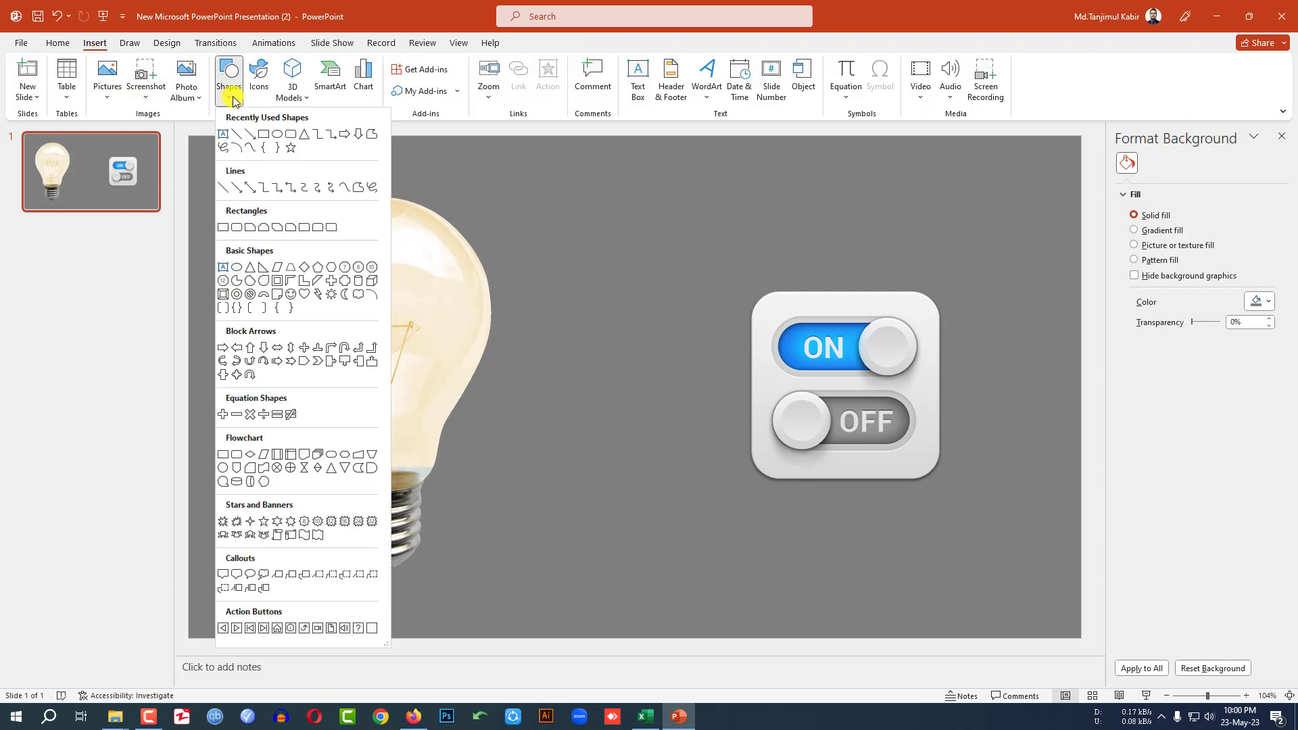
{"action": "left_click", "coordinate": [277, 134]}
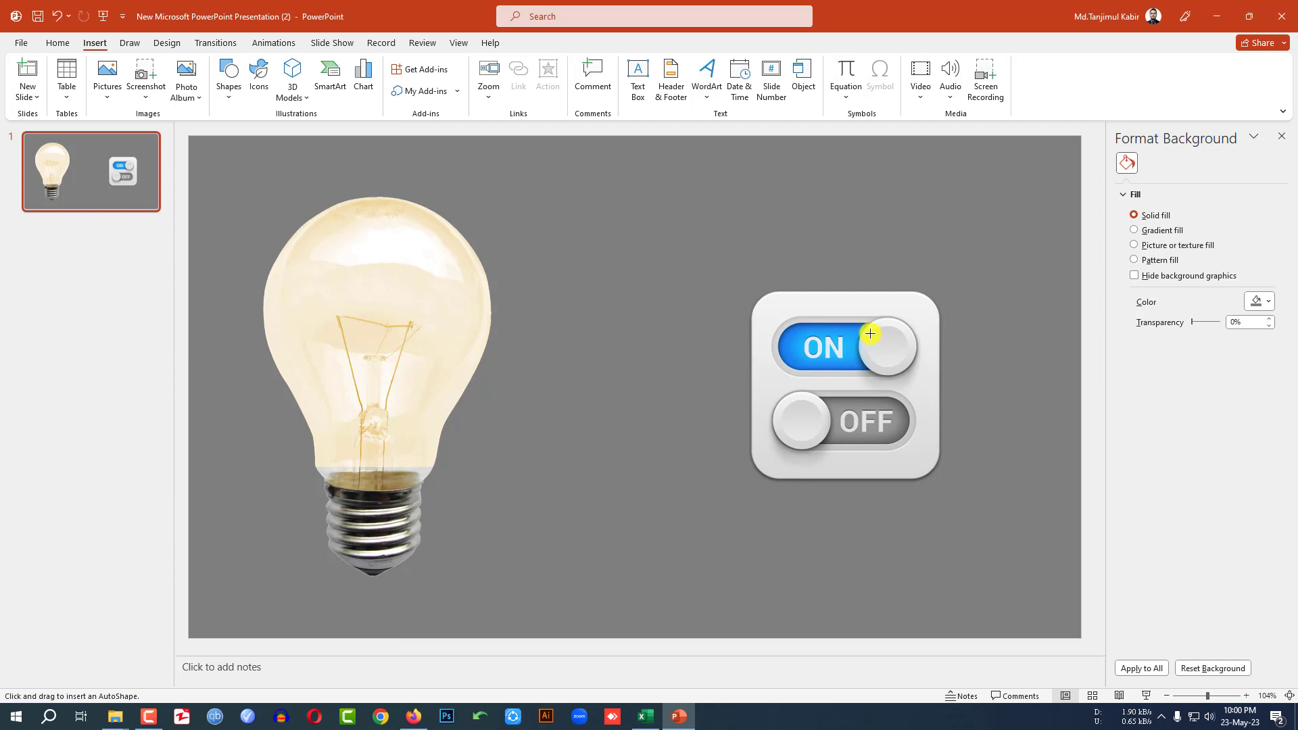
{"action": "left_click_drag", "start_coordinate": [892, 357], "coordinate": [906, 367]}
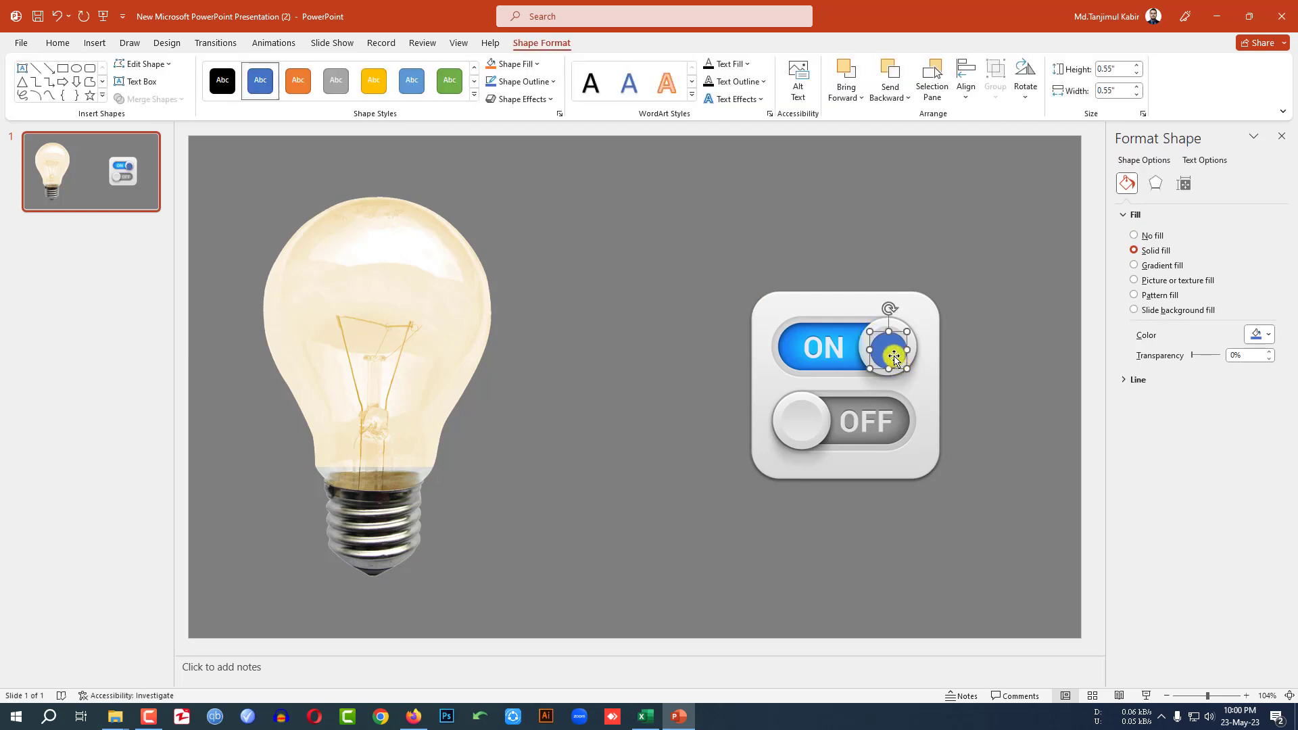
{"action": "left_click", "coordinate": [553, 82]}
{"action": "left_click", "coordinate": [538, 228]}
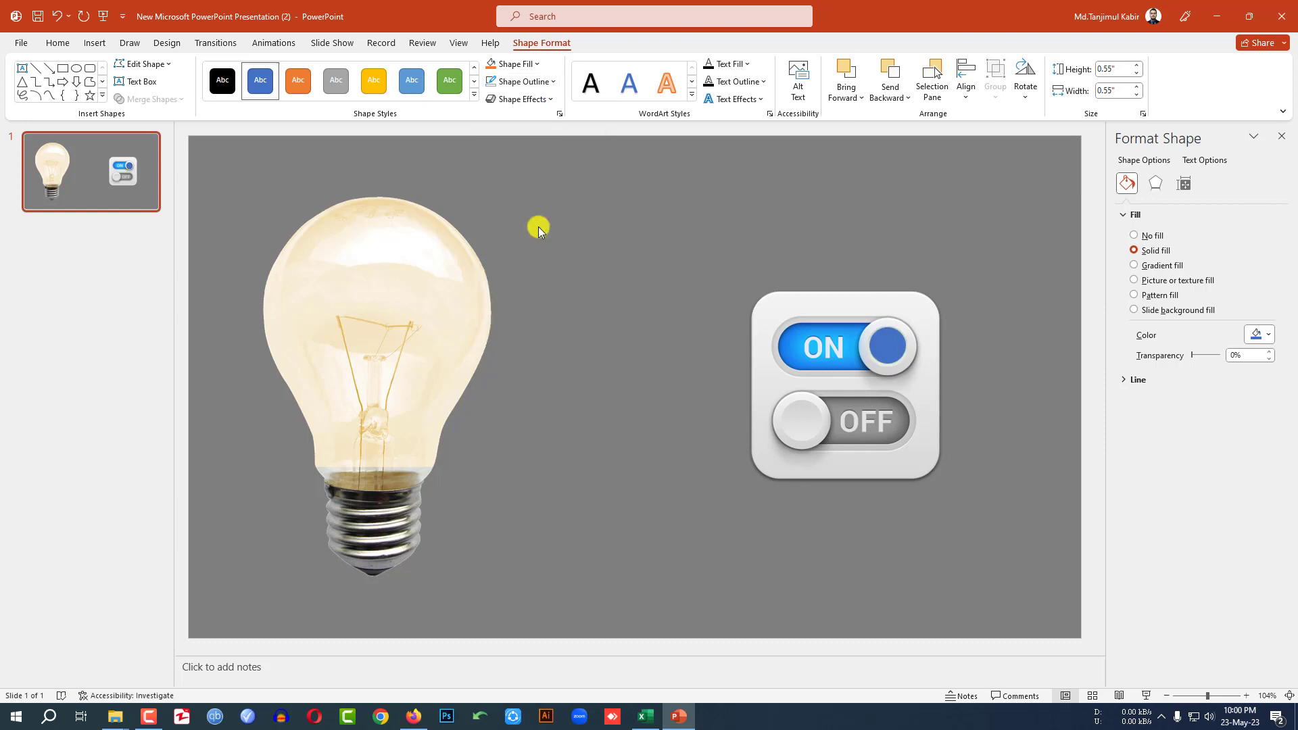
{"action": "left_click", "coordinate": [539, 65]}
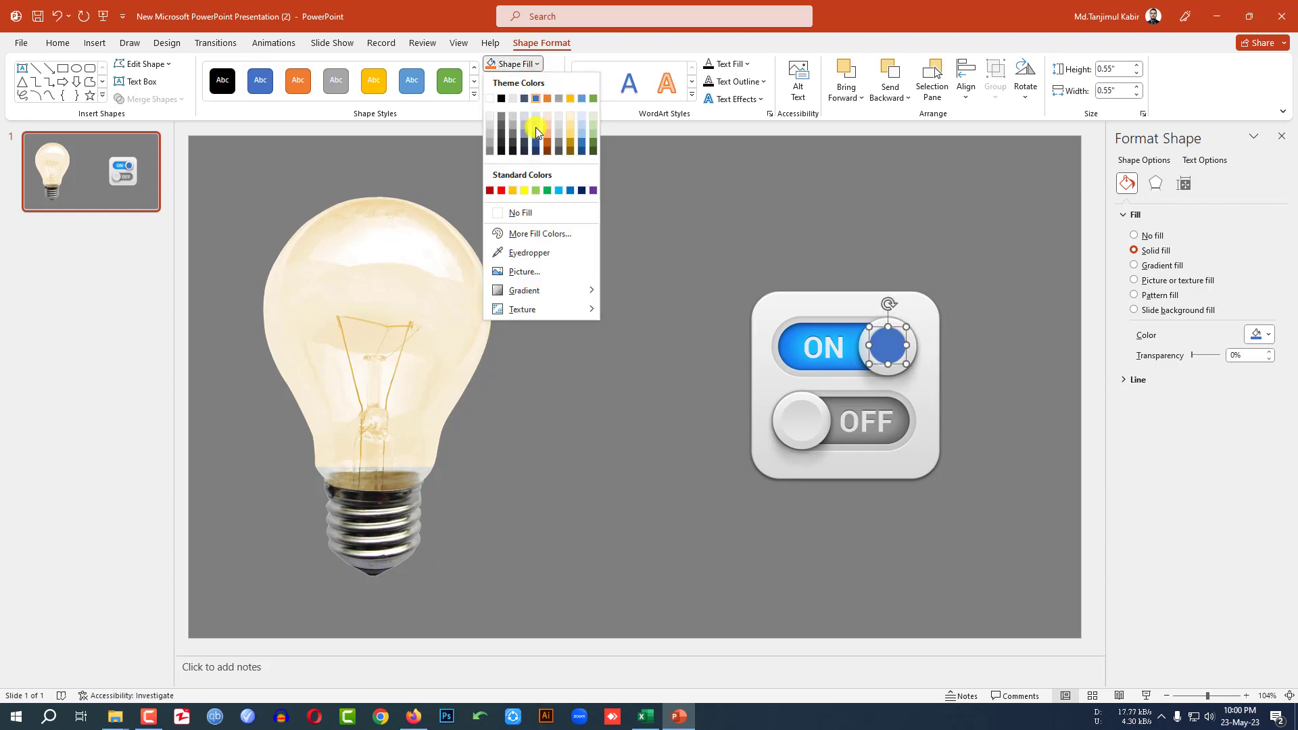
{"action": "left_click", "coordinate": [528, 254]}
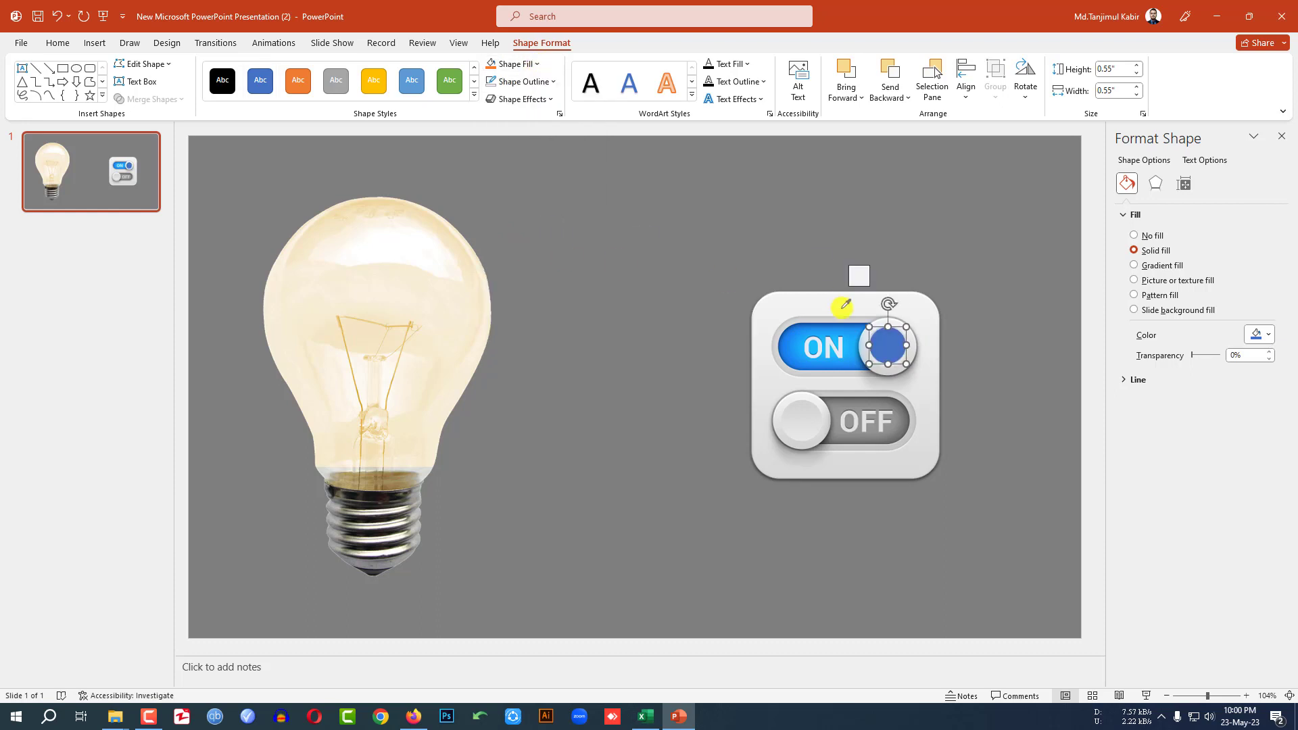
{"action": "left_click", "coordinate": [803, 333]}
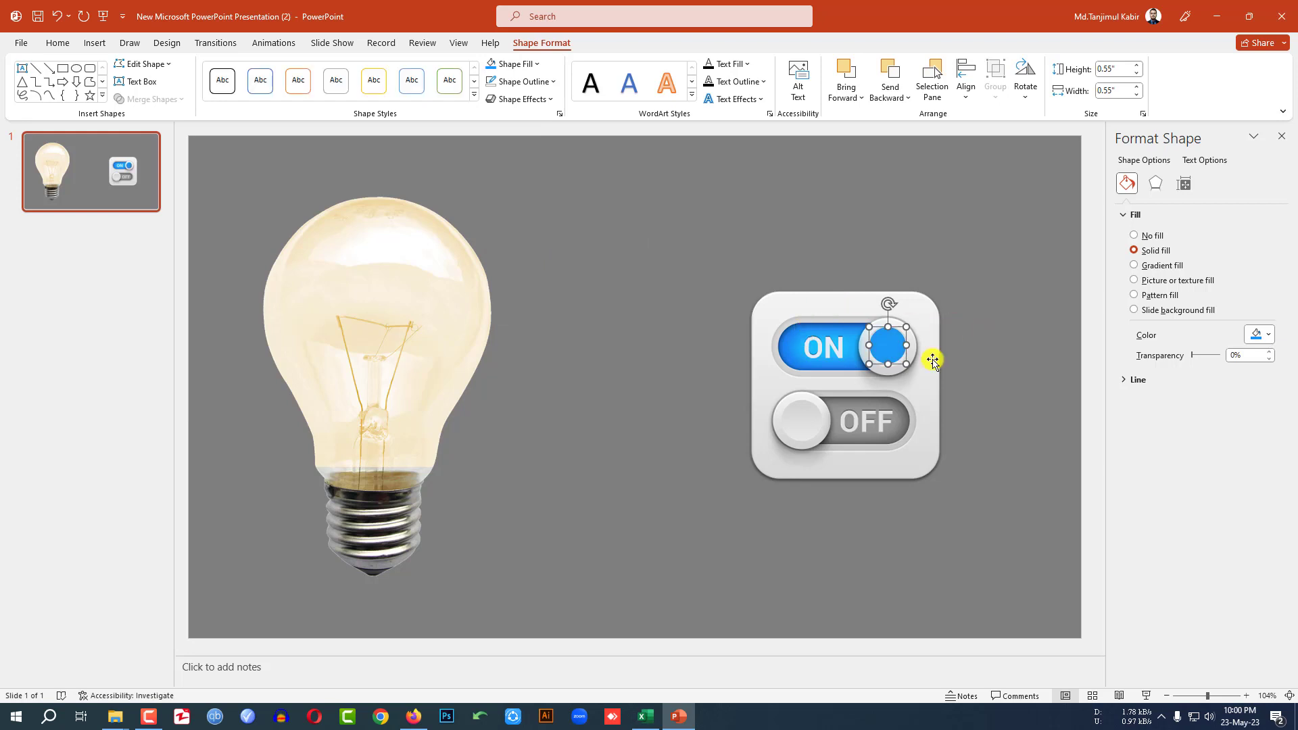
Copy the circle onto the OFF knob and eyedropper-fill it with the switch's grey
{"action": "left_click_drag", "start_coordinate": [901, 359], "coordinate": [803, 421]}
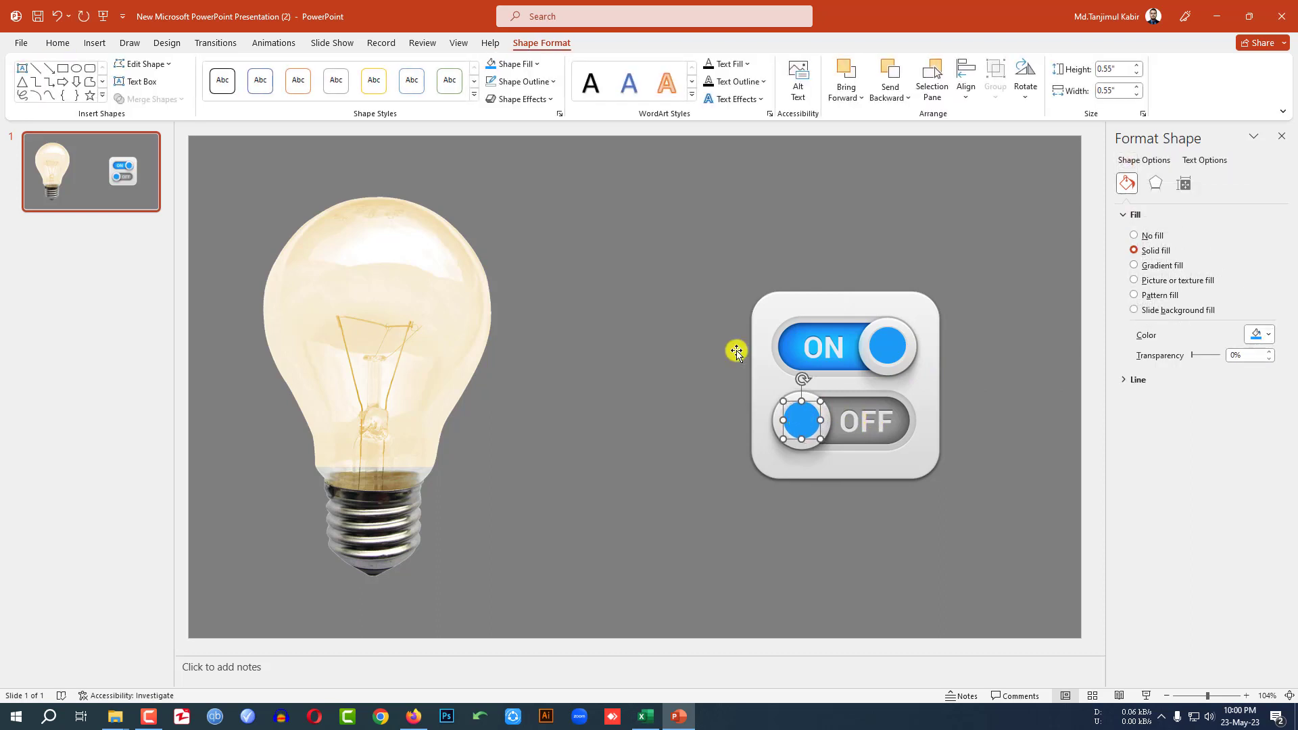
{"action": "left_click", "coordinate": [549, 81]}
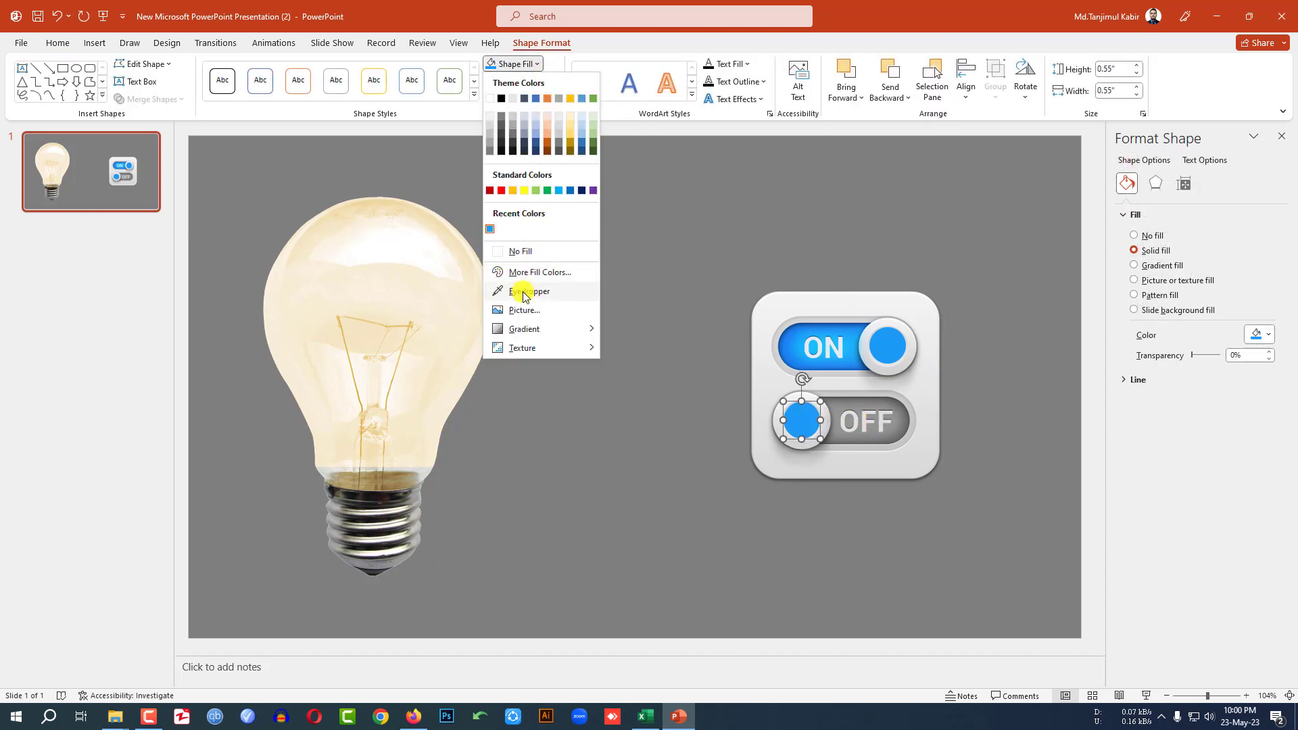
{"action": "left_click", "coordinate": [524, 308]}
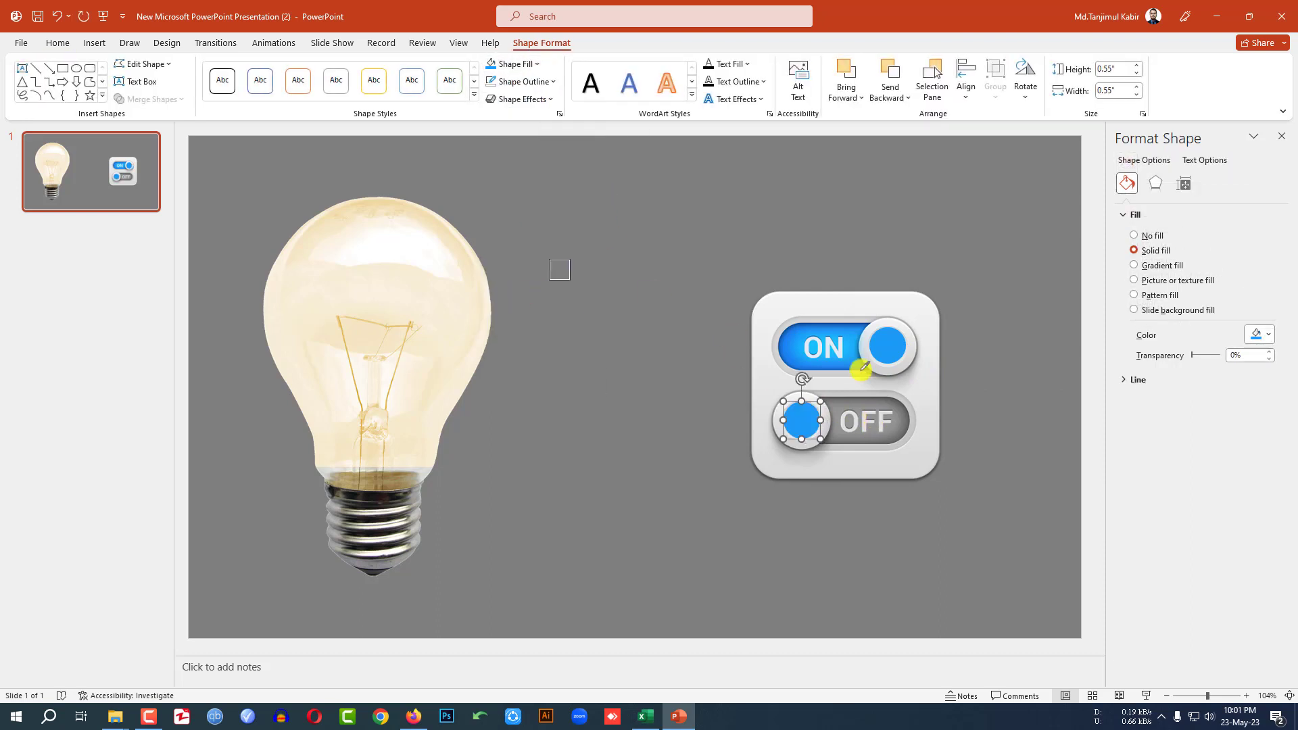
{"action": "left_click", "coordinate": [893, 400]}
{"action": "key", "text": "Escape"}
Open the Selection Pane and rename the blue circle Oval 8 to 'on'
{"action": "left_click", "coordinate": [887, 344]}
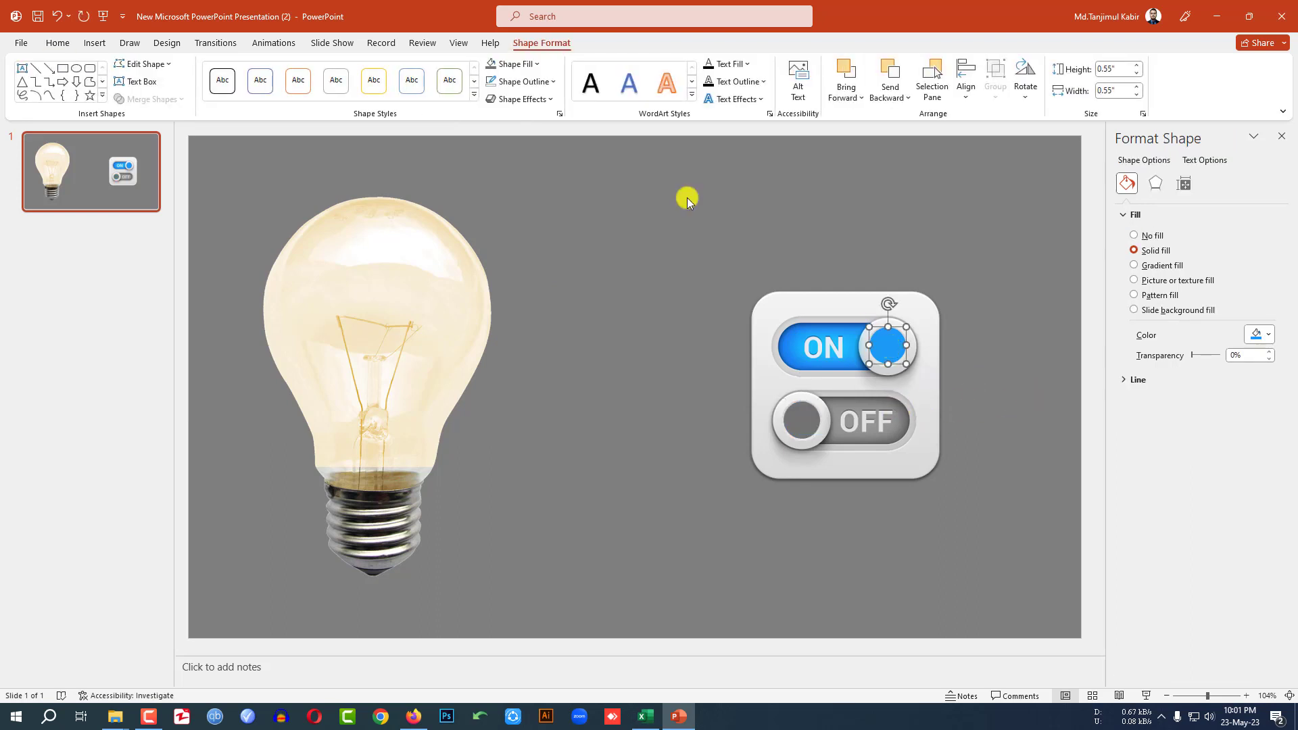
{"action": "left_click", "coordinate": [56, 45]}
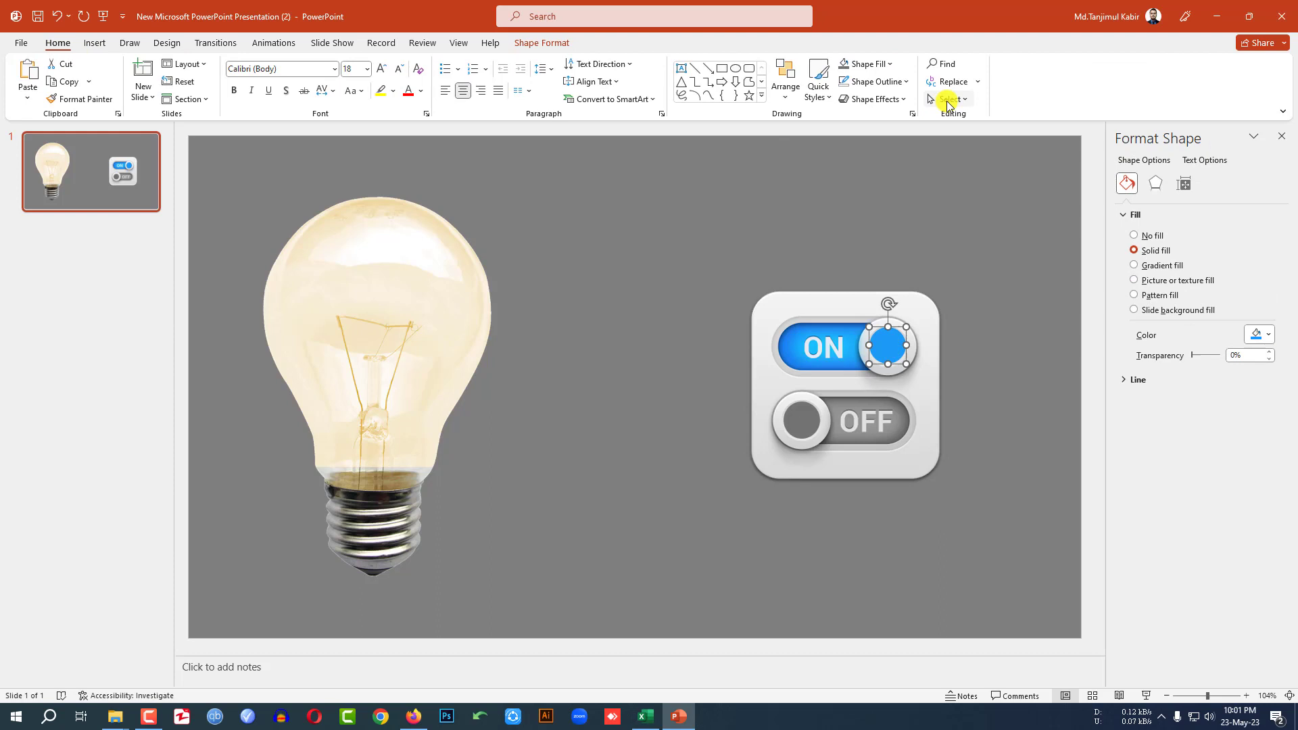
{"action": "left_click", "coordinate": [948, 100]}
{"action": "left_click", "coordinate": [979, 155]}
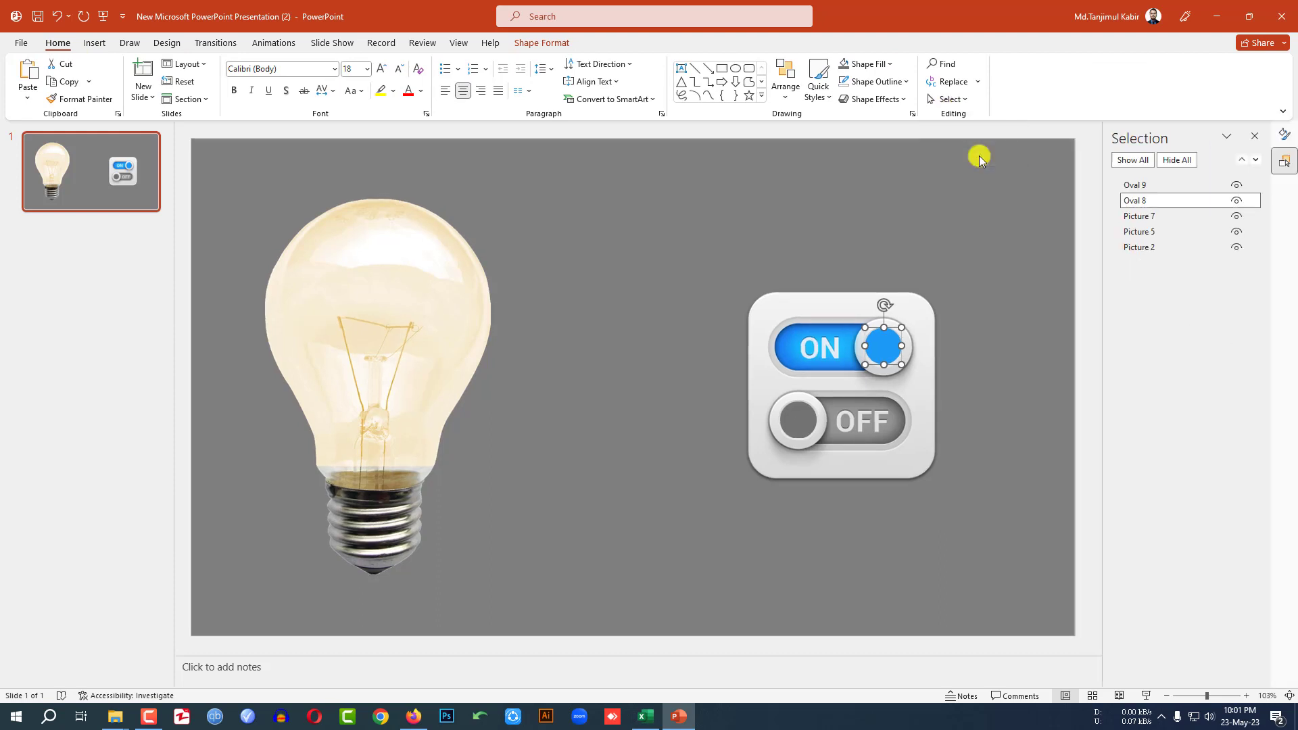
{"action": "left_click", "coordinate": [1153, 200]}
{"action": "left_click", "coordinate": [1153, 200]}
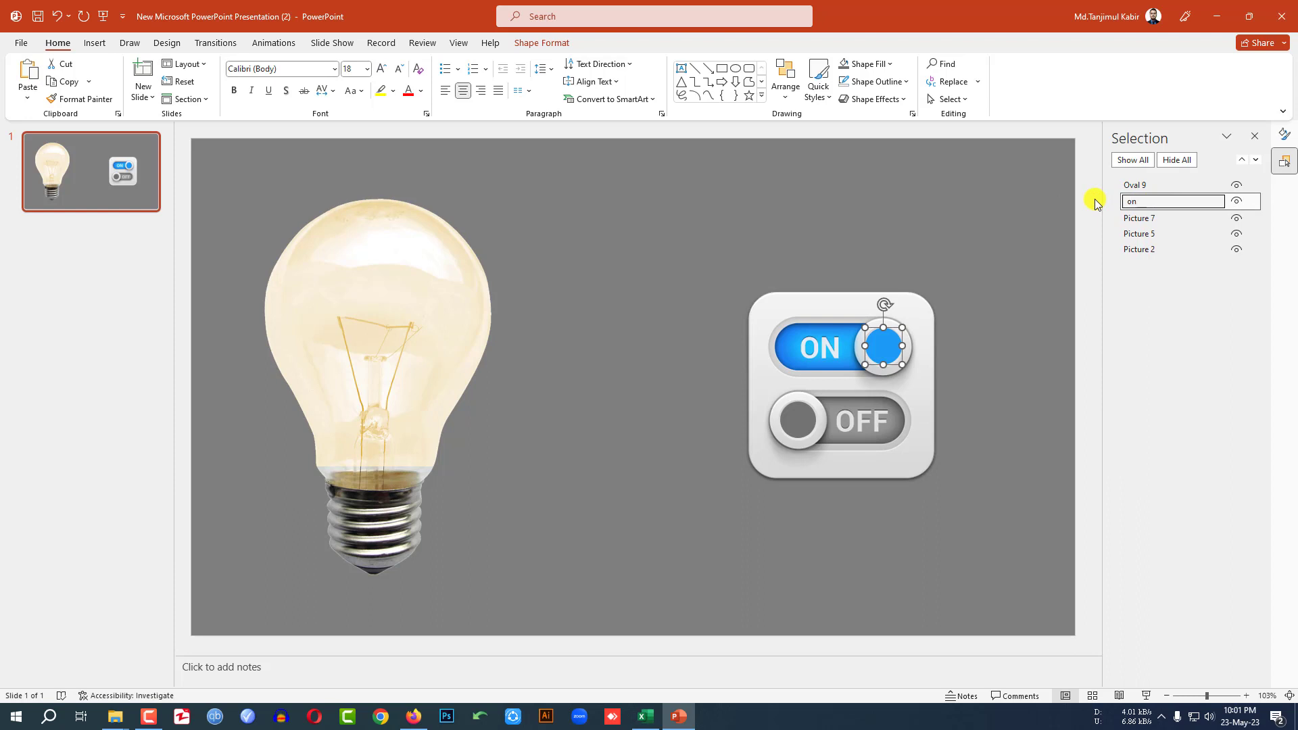
{"action": "left_click", "coordinate": [797, 418]}
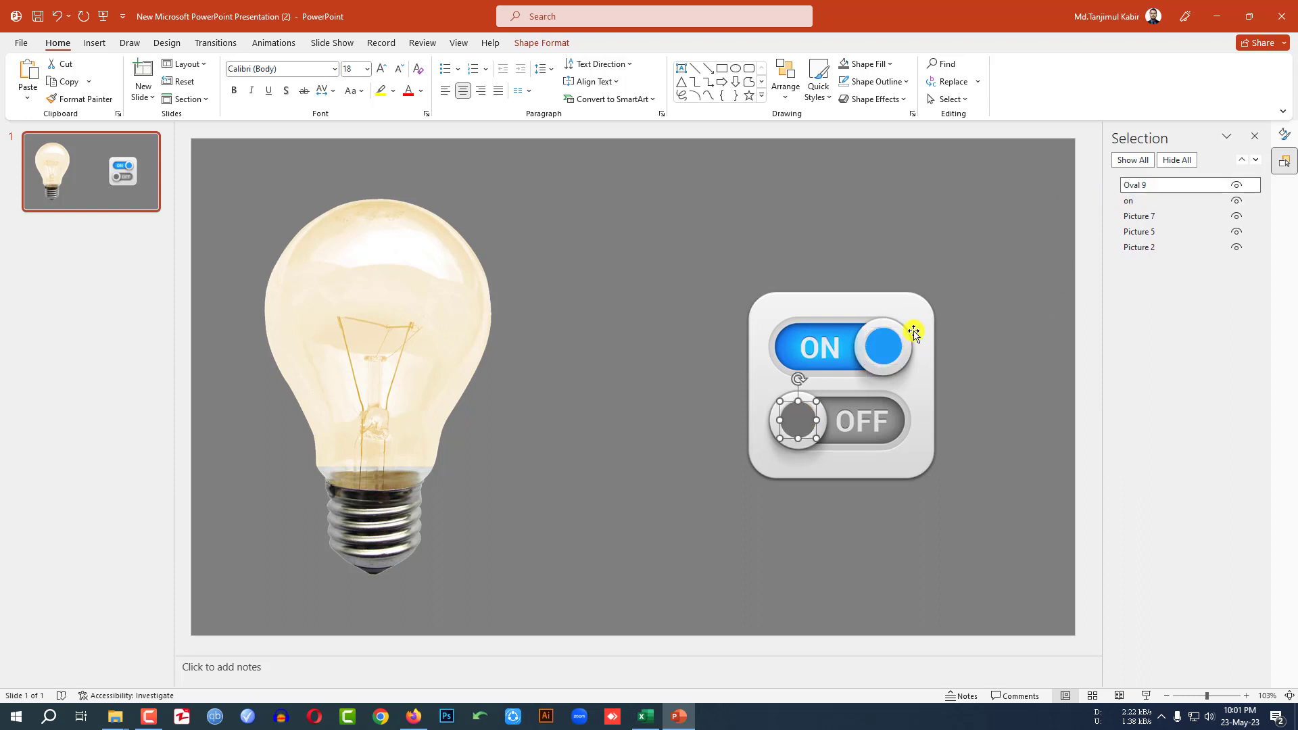
Rename the grey circle Oval 9 to 'off'
{"action": "left_click", "coordinate": [1170, 186]}
{"action": "left_click_drag", "start_coordinate": [1136, 186], "coordinate": [1090, 189]}
{"action": "key", "text": "ctrl+a"}
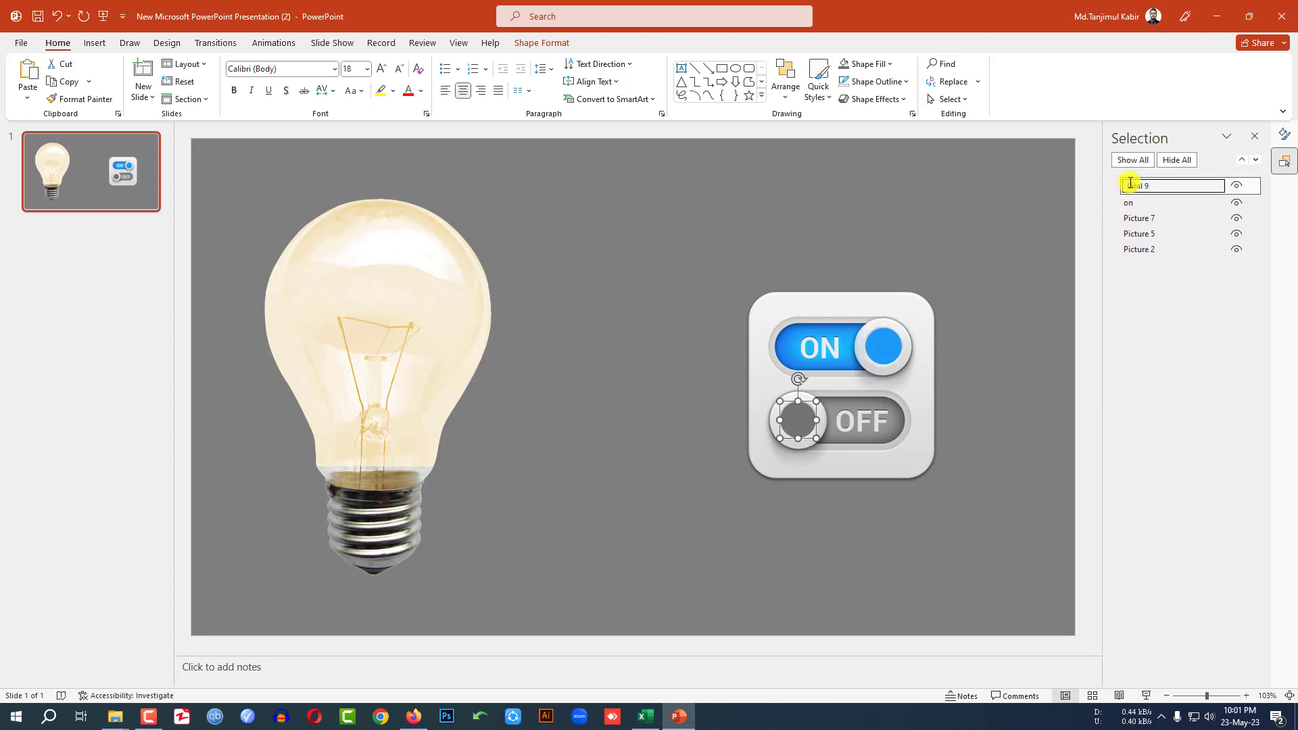
{"action": "type", "text": "off"}
{"action": "left_click", "coordinate": [1007, 252]}
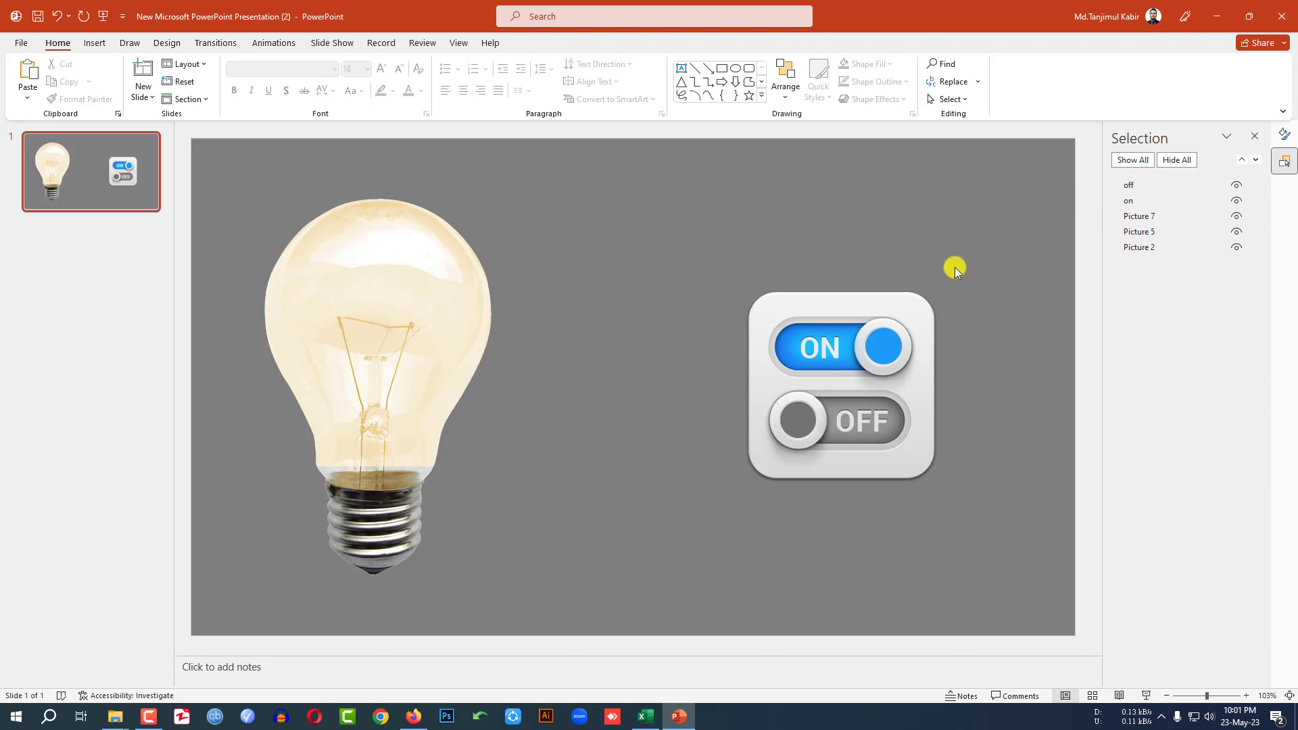
Give the yellow bulb an Appear entrance triggered on click of 'on'
{"action": "left_click", "coordinate": [428, 296]}
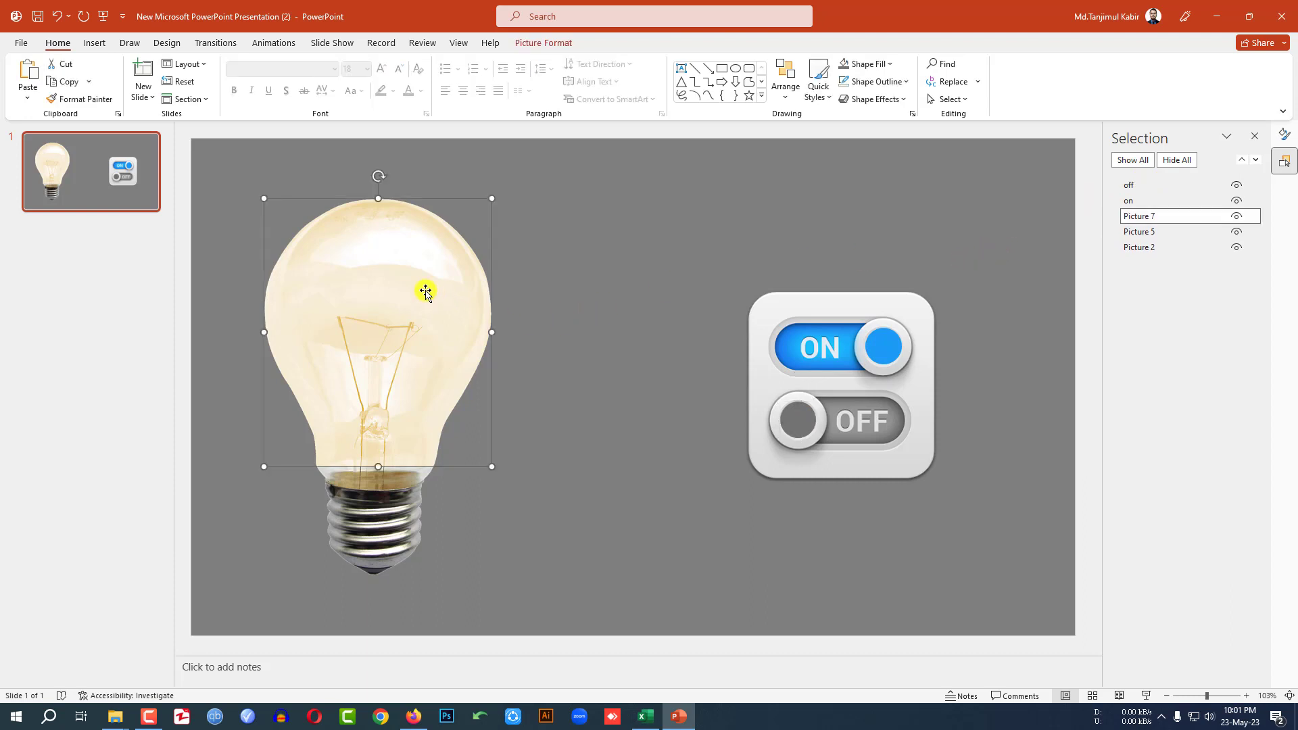
{"action": "left_click", "coordinate": [273, 42]}
{"action": "left_click", "coordinate": [909, 106]}
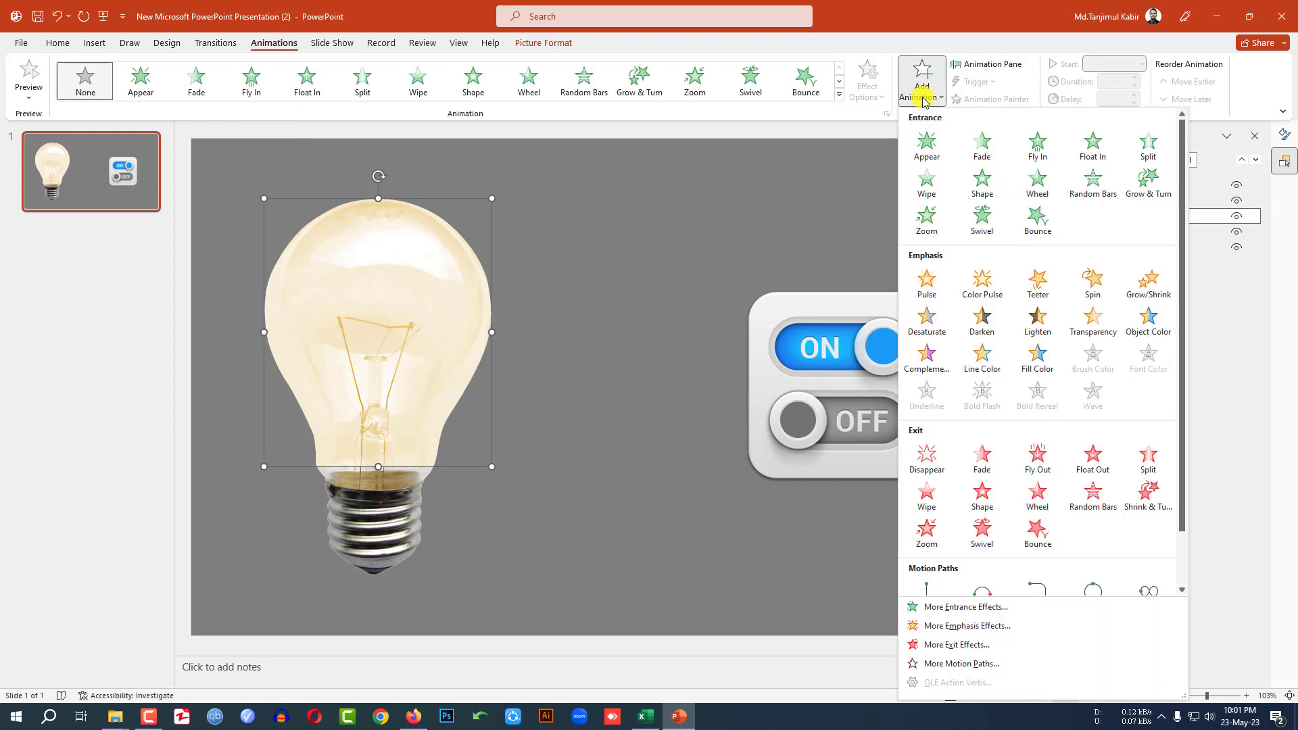
{"action": "left_click", "coordinate": [928, 150]}
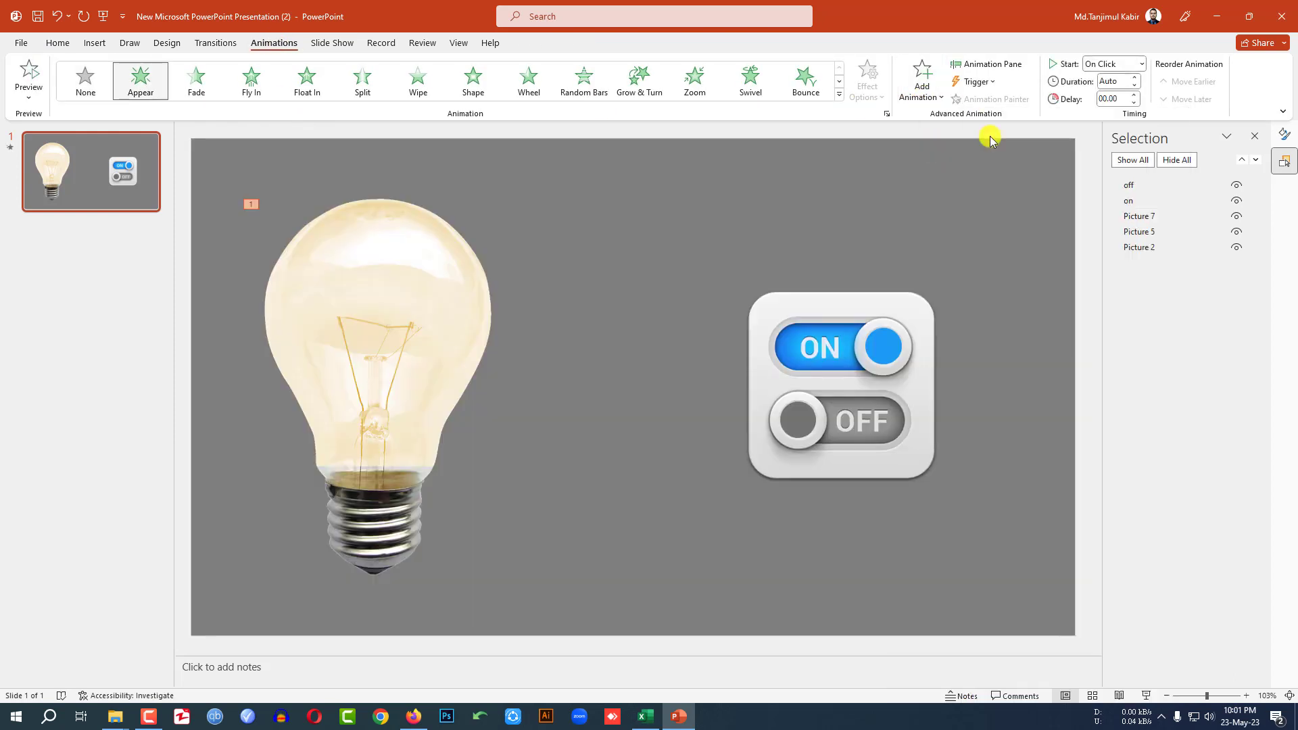
{"action": "left_click", "coordinate": [992, 83]}
{"action": "mouse_move", "coordinate": [993, 100]}
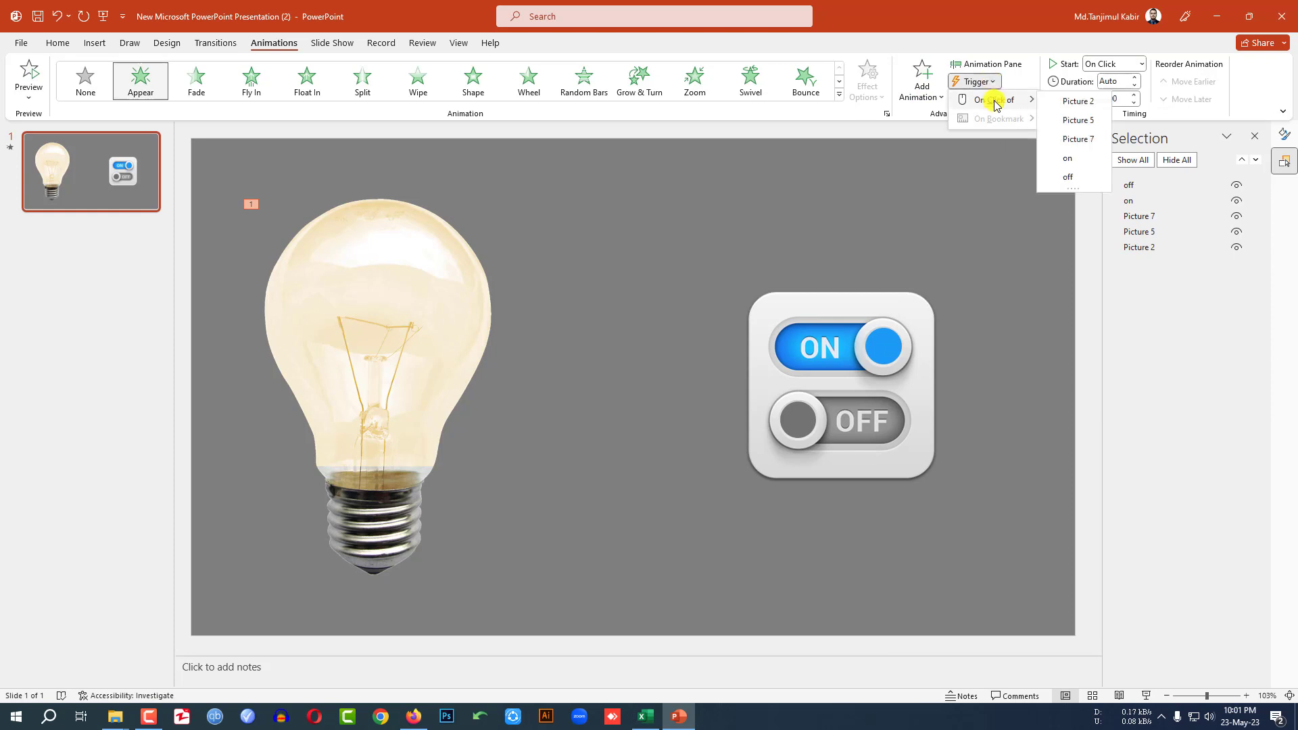
{"action": "left_click", "coordinate": [1071, 158]}
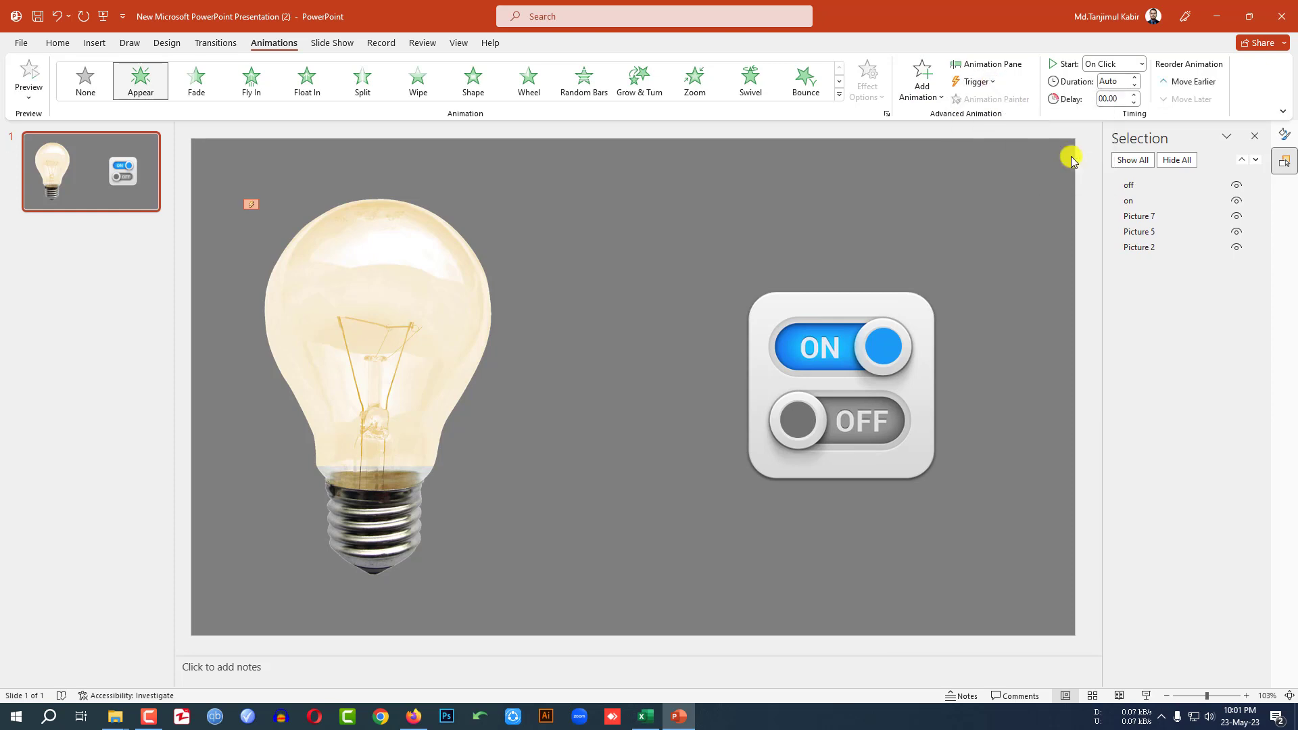
Add a Disappear exit animation to the bulb triggered on click of 'off'
{"action": "left_click", "coordinate": [406, 334]}
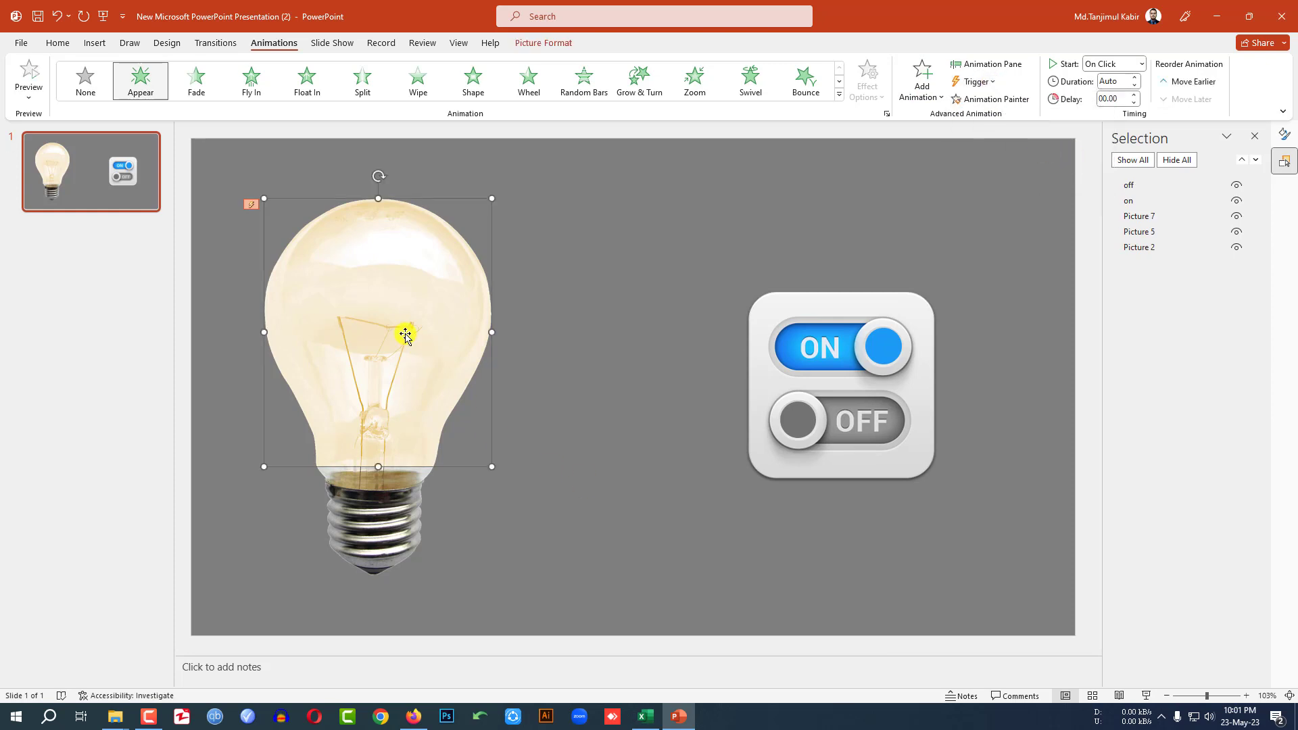
{"action": "left_click", "coordinate": [936, 93]}
{"action": "left_click", "coordinate": [926, 458]}
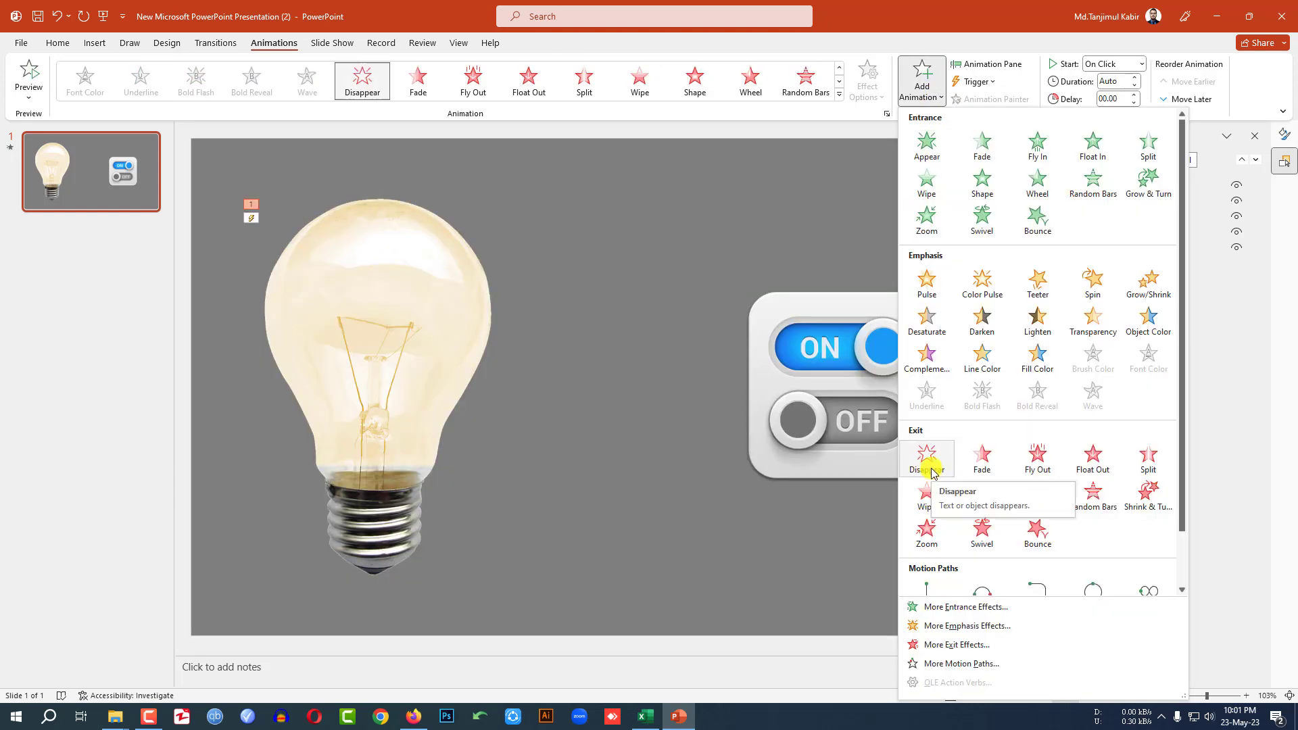
{"action": "left_click", "coordinate": [926, 462]}
{"action": "left_click", "coordinate": [988, 89]}
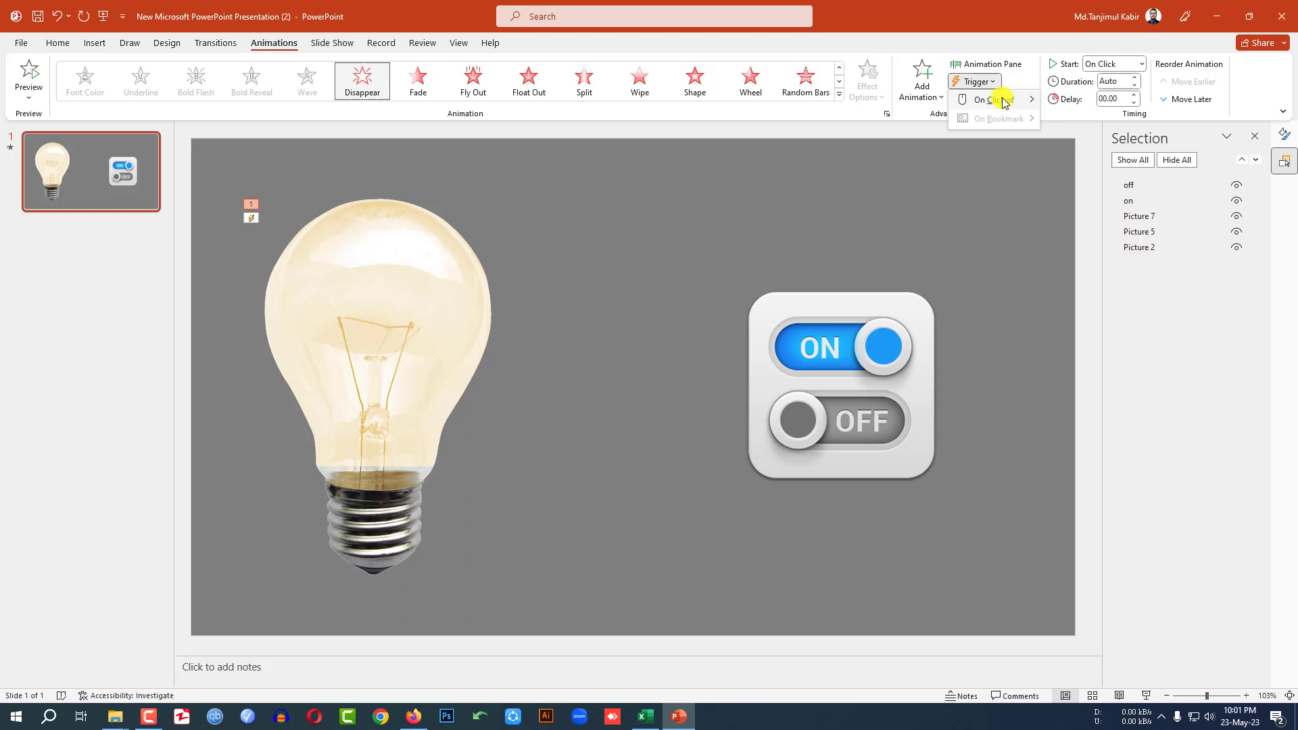
{"action": "mouse_move", "coordinate": [994, 99]}
{"action": "left_click", "coordinate": [1071, 177]}
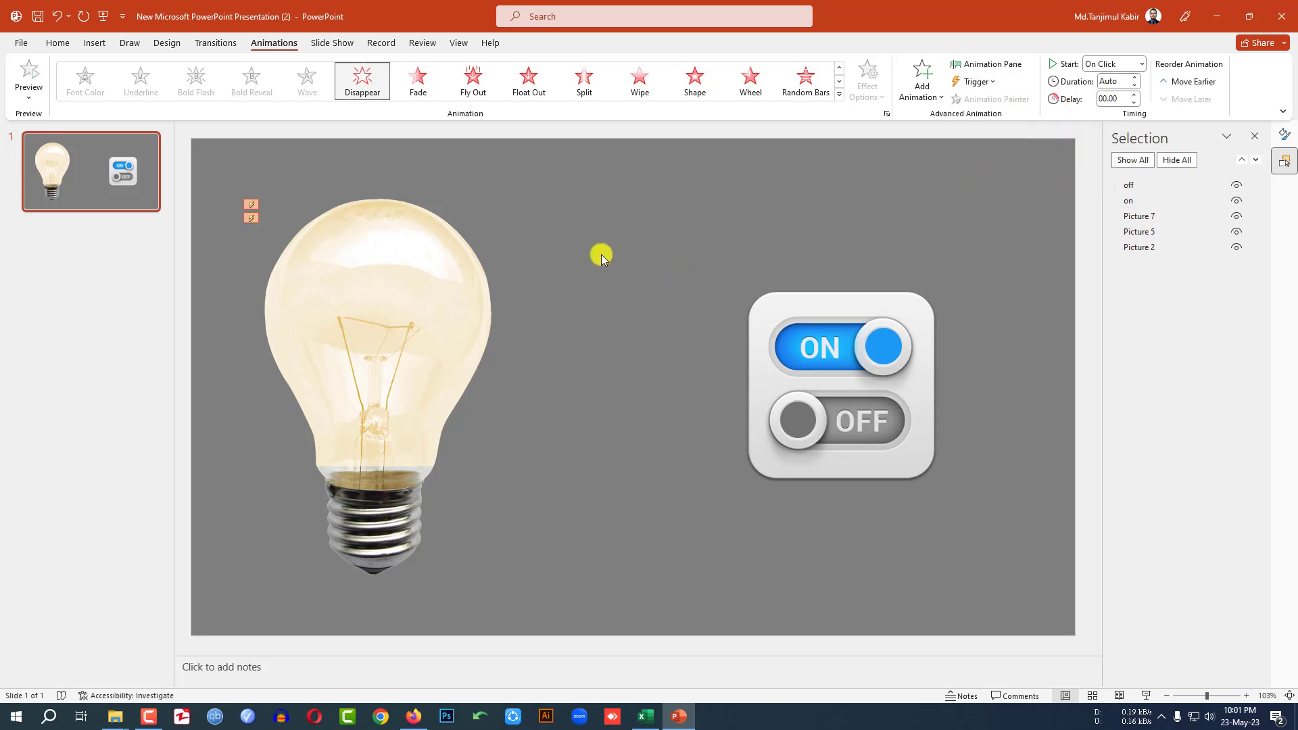
Start the slide show, then click the ON and OFF knobs to light and unlight the bulb
{"action": "left_click", "coordinate": [1148, 696]}
{"action": "left_click", "coordinate": [1013, 304]}
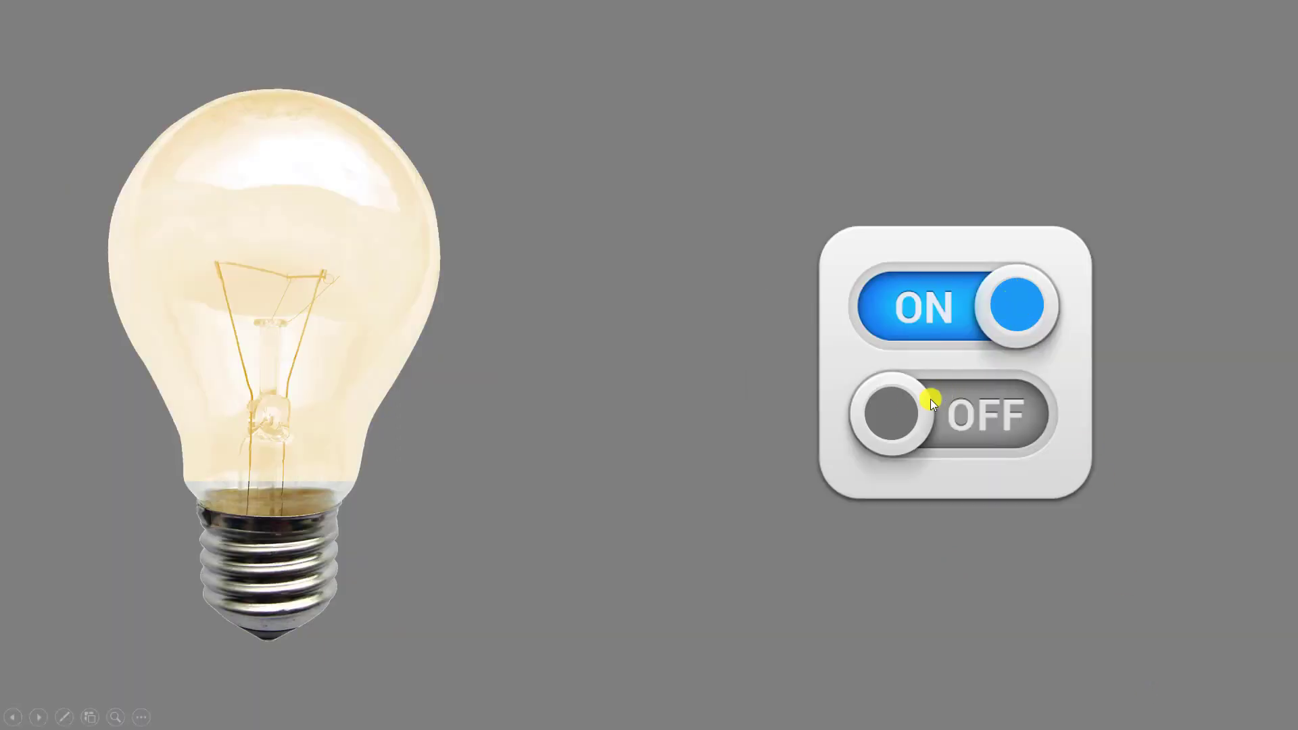
{"action": "left_click", "coordinate": [892, 412]}
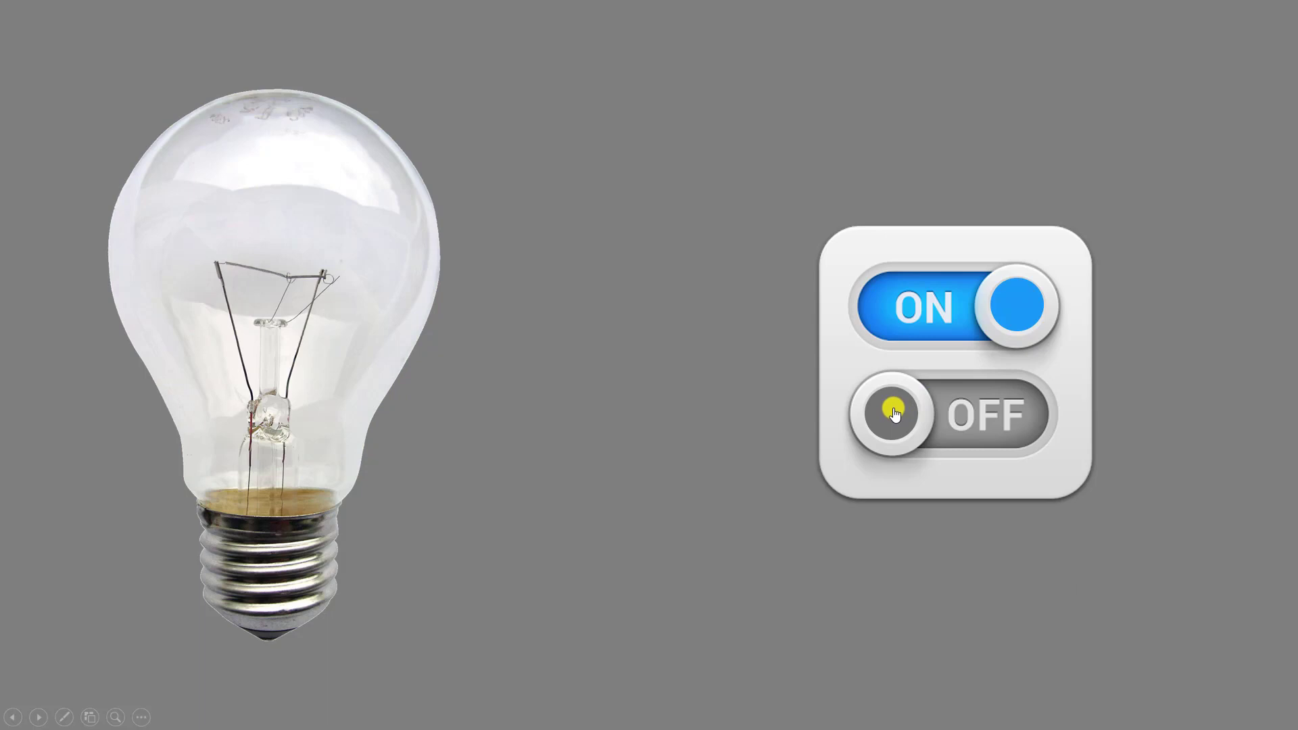